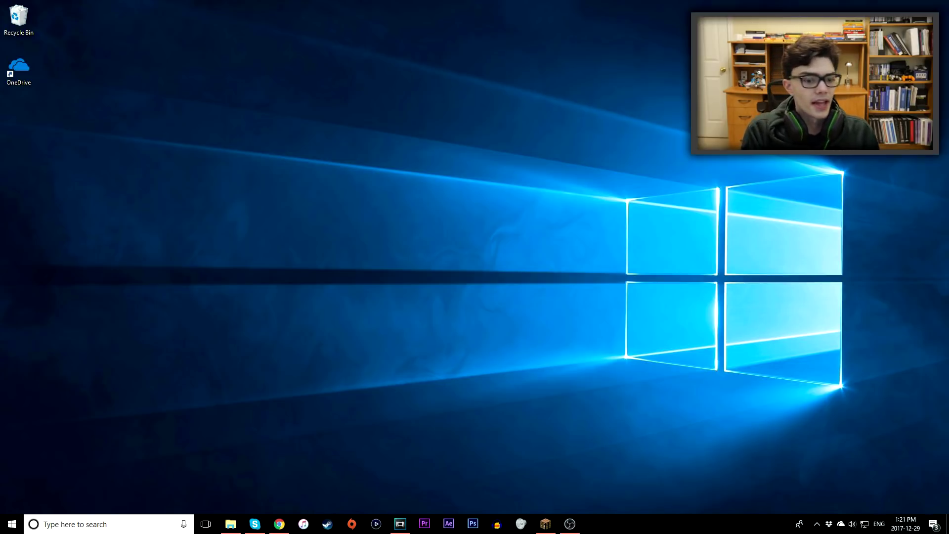
Restore Chrome on the obsproject.com page, then switch to the Fraps tutorial video tab.
left_click(279, 523)
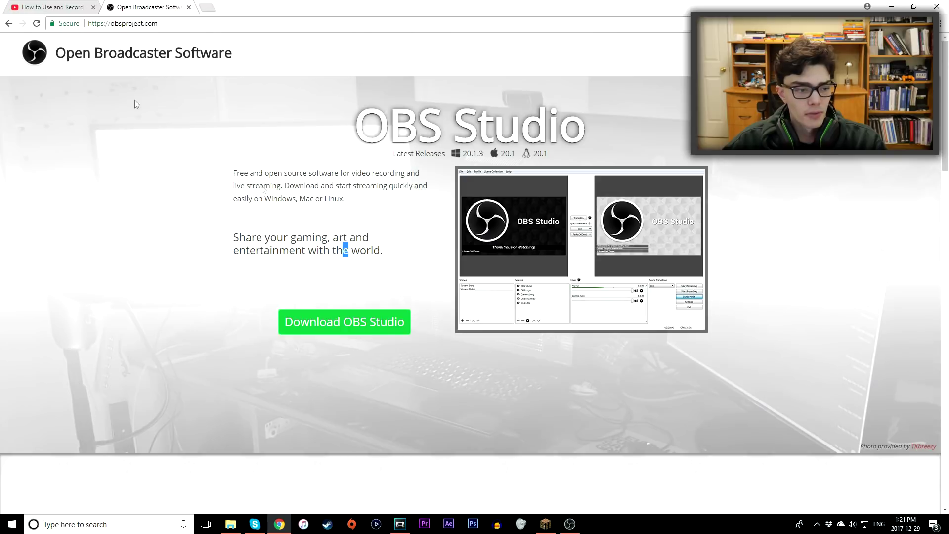
left_click(360, 175)
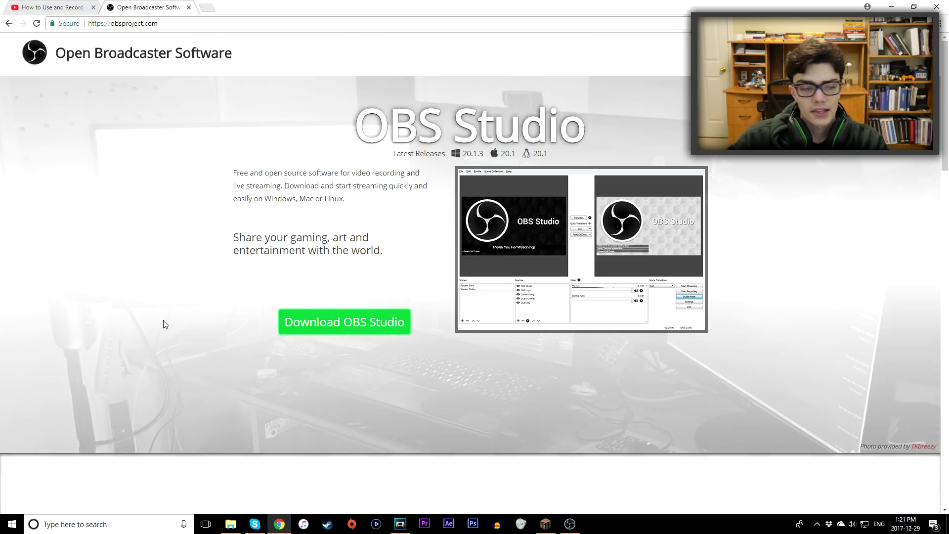
left_click(87, 6)
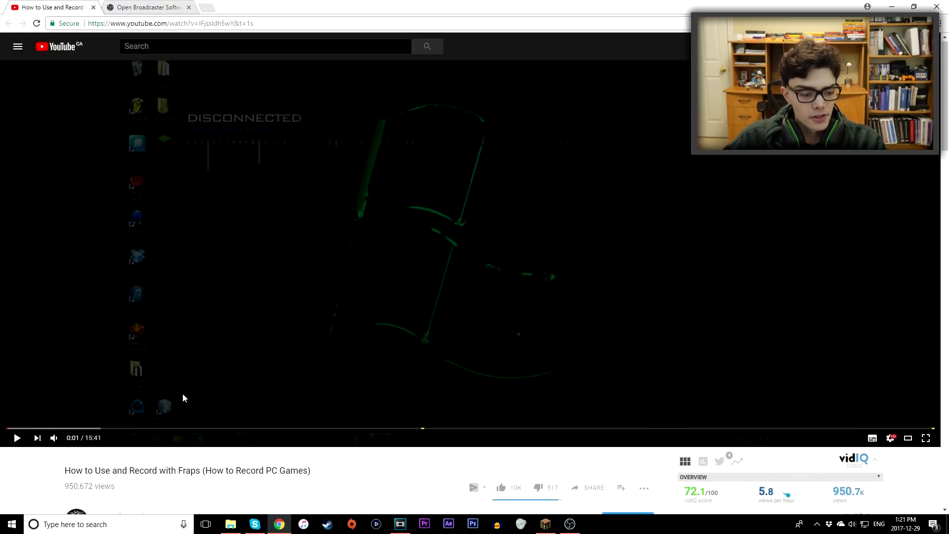
Look over the Fraps video page, return to the OBS website tab, and bring up OBS Studio.
scroll(183, 394, "down", 5)
triple_click(65, 243)
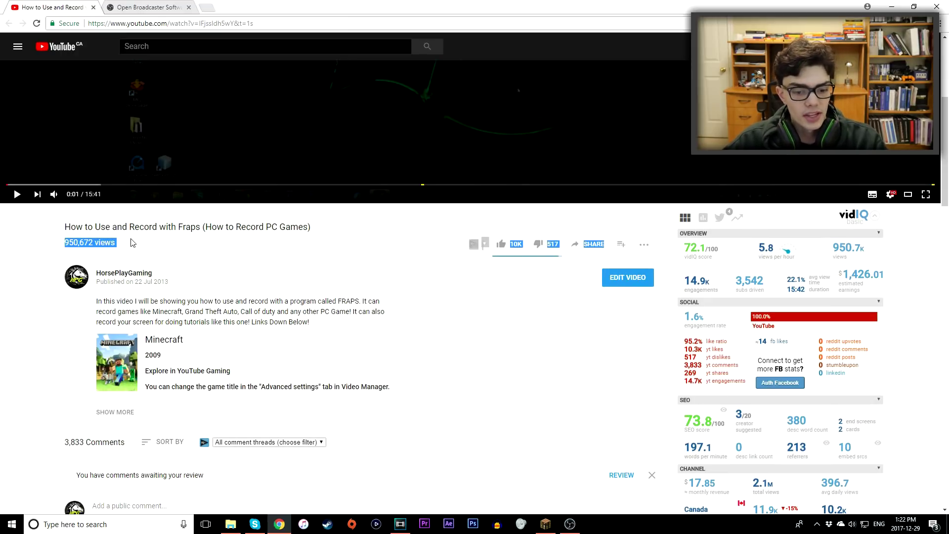
left_click(147, 259)
left_click_drag(66, 243, 111, 226)
left_click(128, 256)
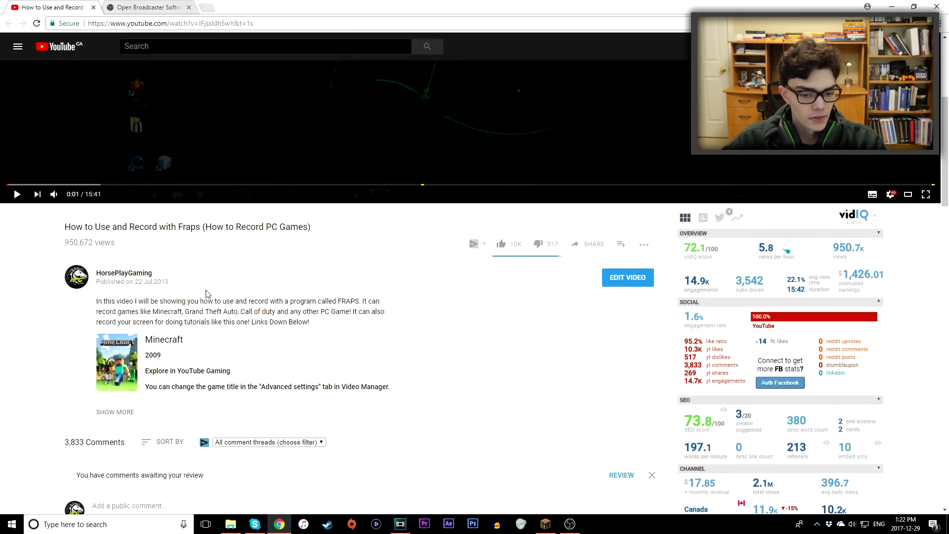
scroll(386, 386, "down", 2)
scroll(387, 386, "up", 2)
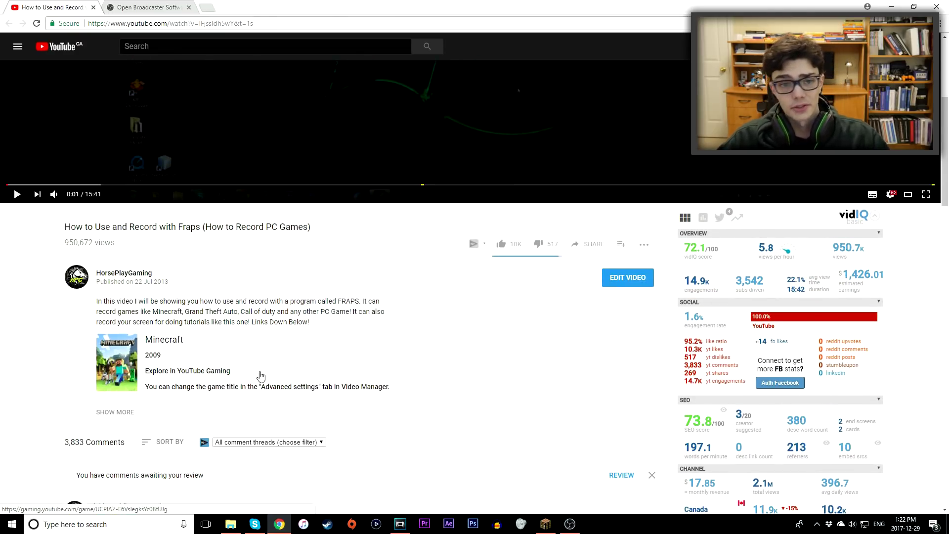
key("ctrl+Tab")
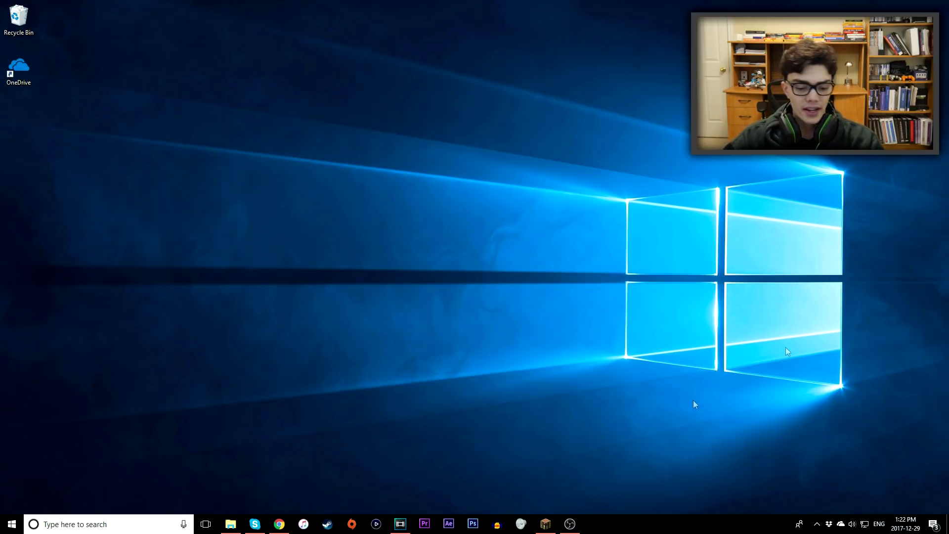
left_click(569, 524)
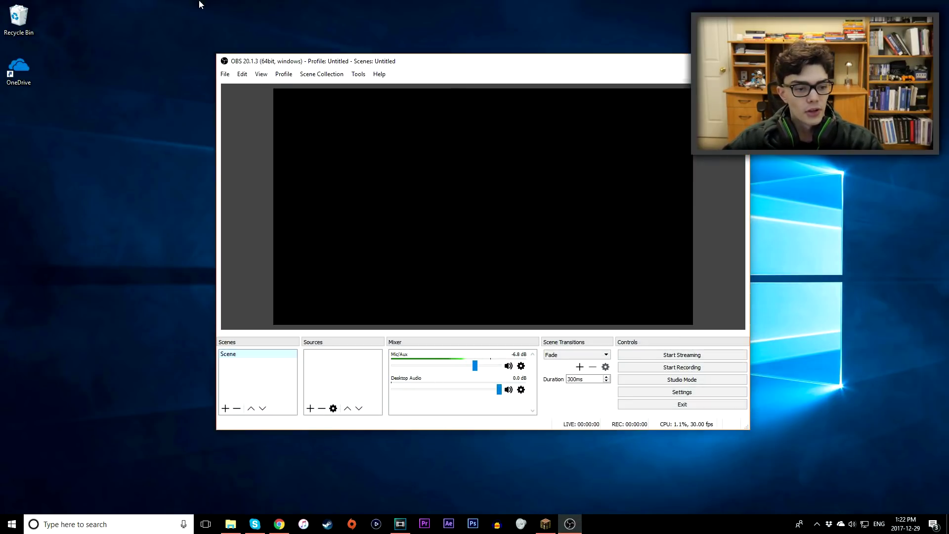
Apply the Dark theme in OBS Settings and move to the Output page.
left_click(225, 74)
left_click(241, 111)
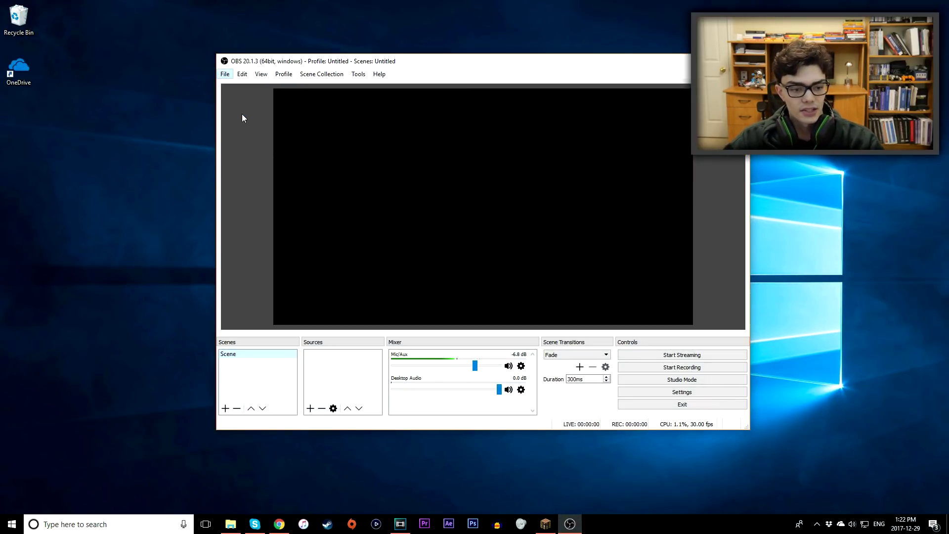
left_click(459, 101)
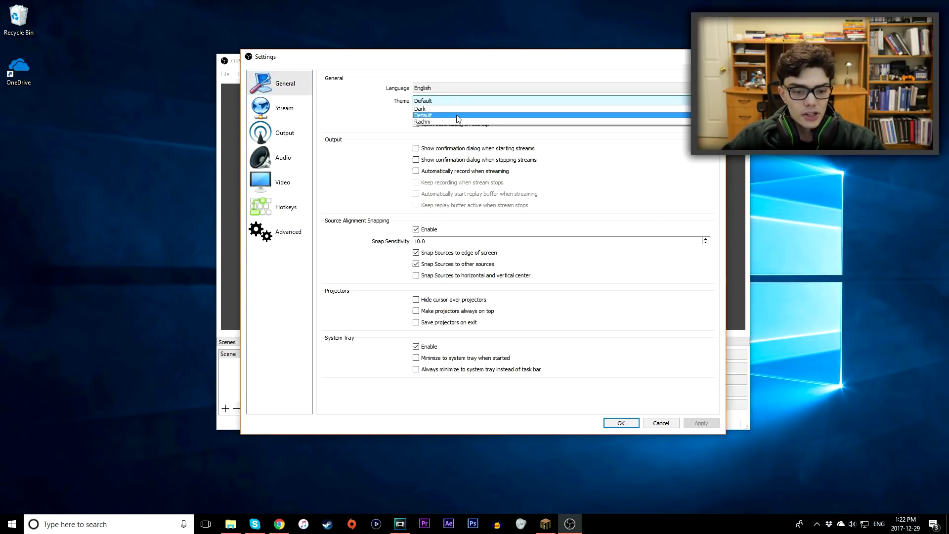
left_click(451, 109)
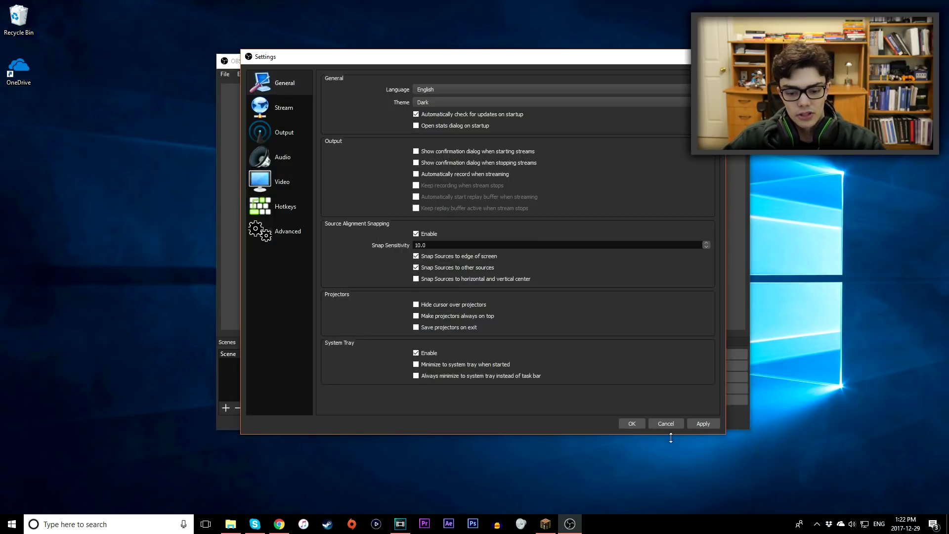
left_click(701, 423)
left_click(284, 132)
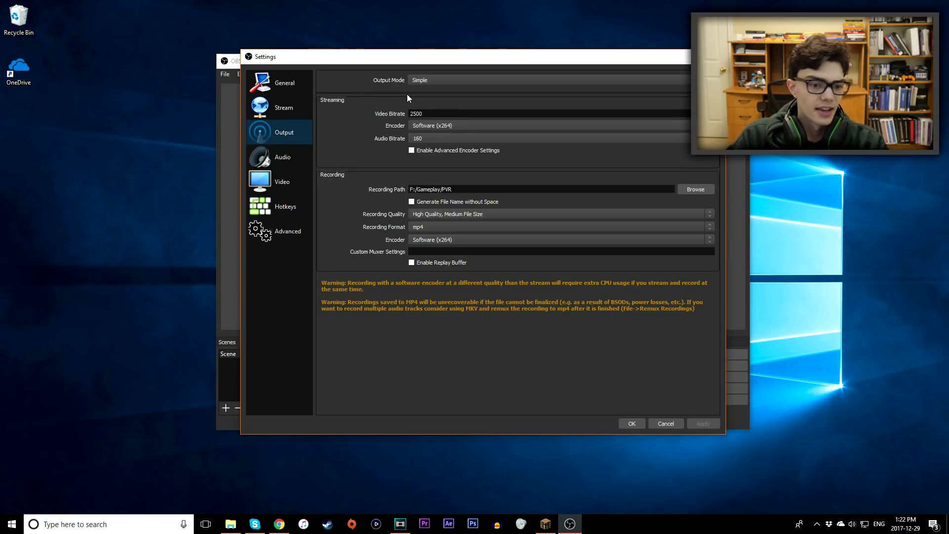
Switch Output Mode to Advanced and set the recording path to F:/Gameplay/PVR.
left_click(428, 80)
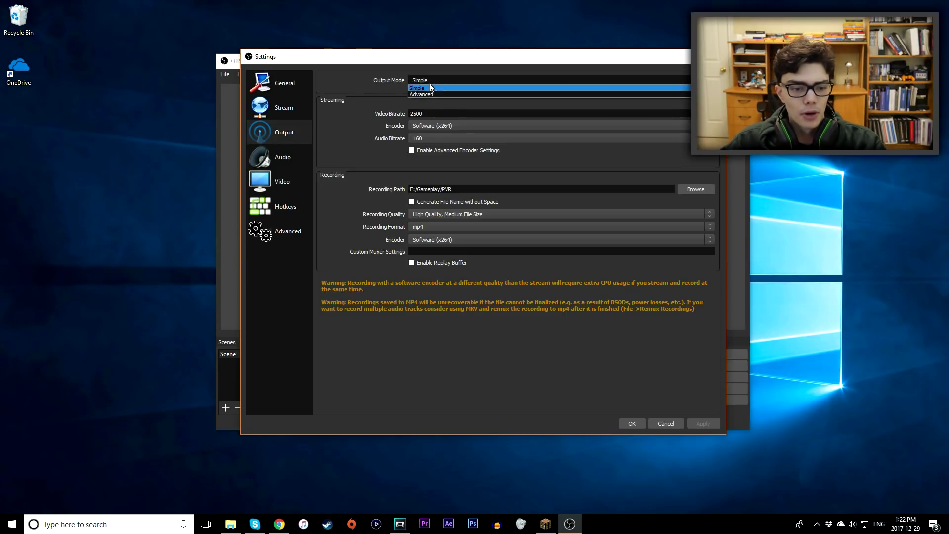
left_click(437, 94)
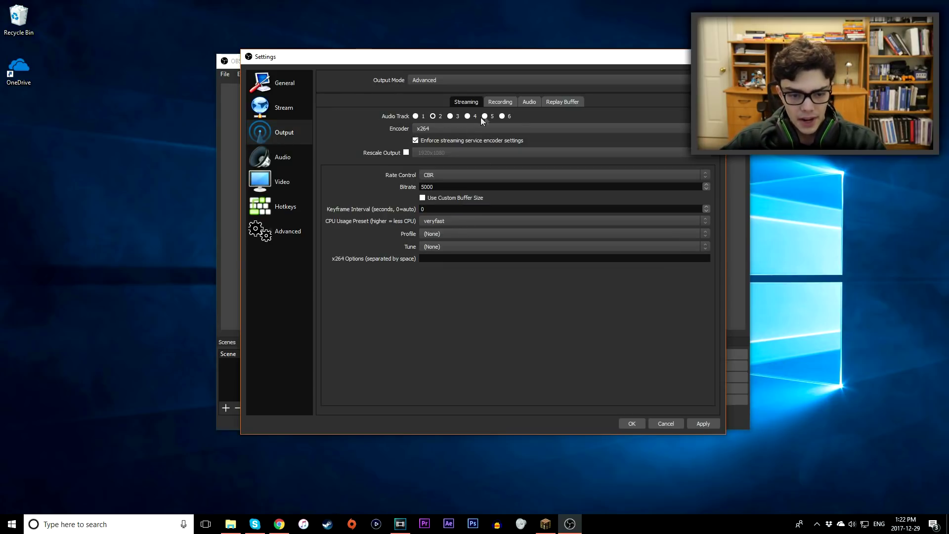
left_click(497, 105)
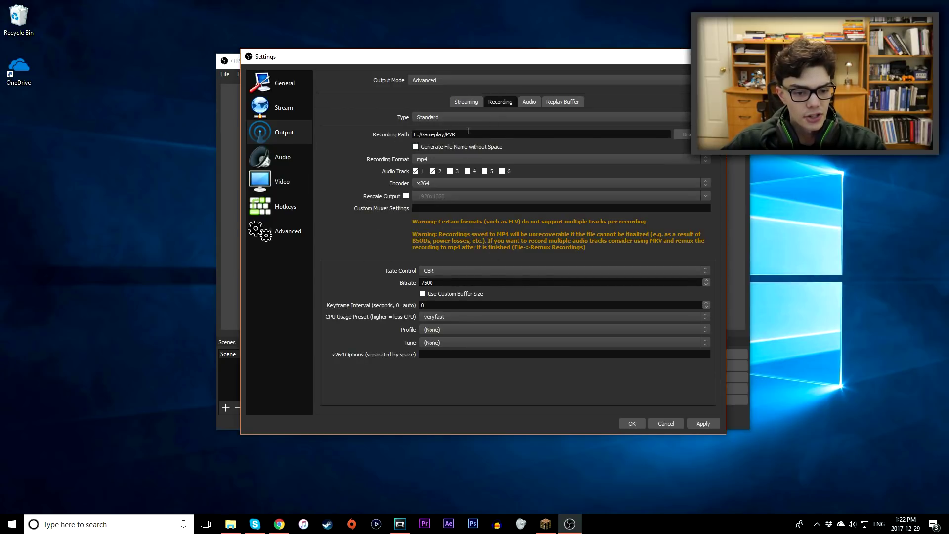
left_click(680, 134)
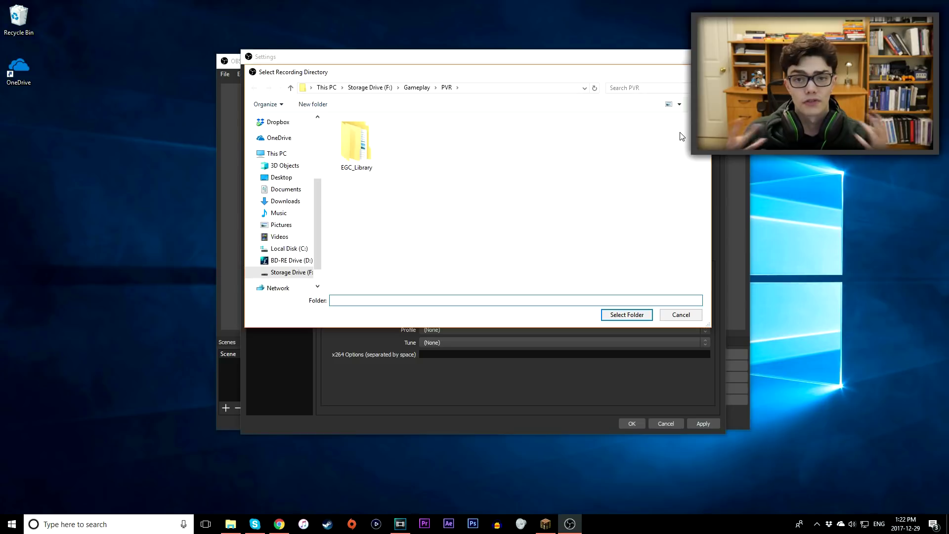
left_click(417, 88)
double_click(407, 206)
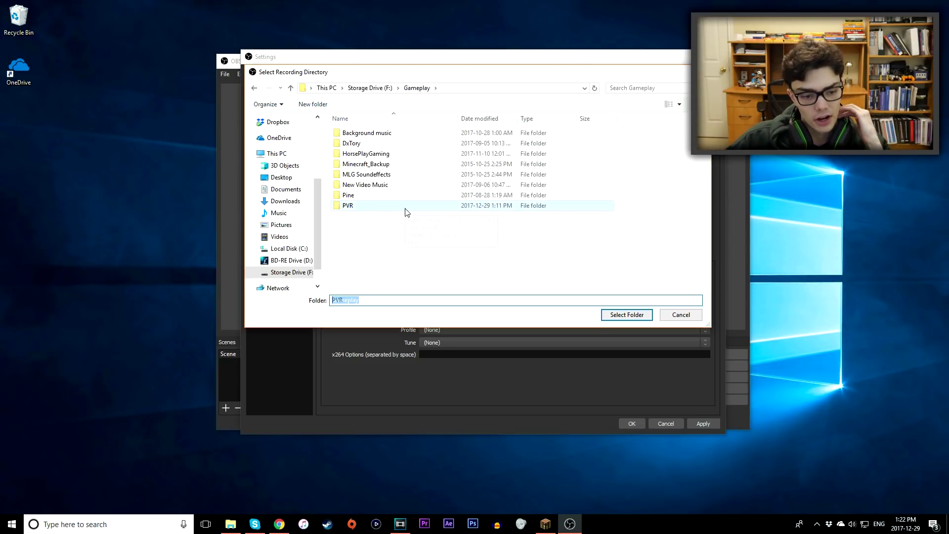
left_click(613, 314)
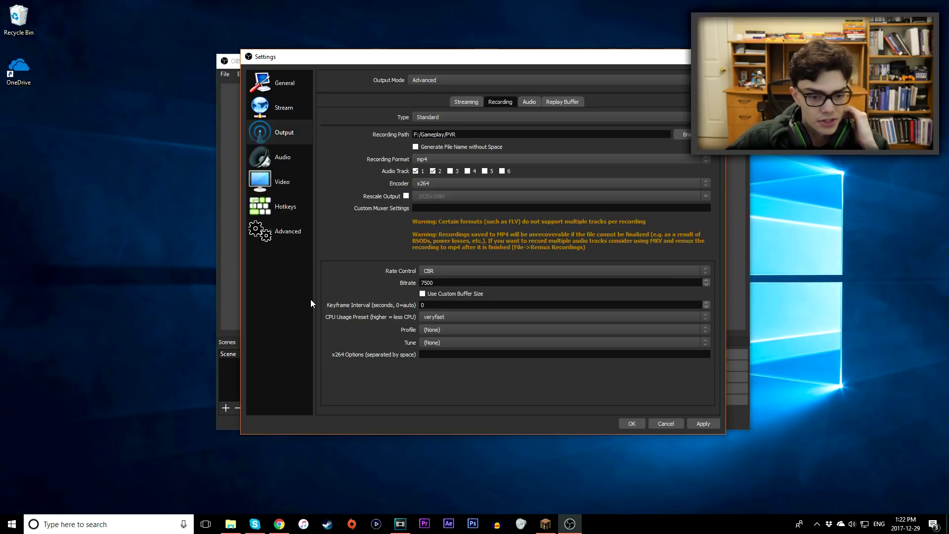
left_click(428, 158)
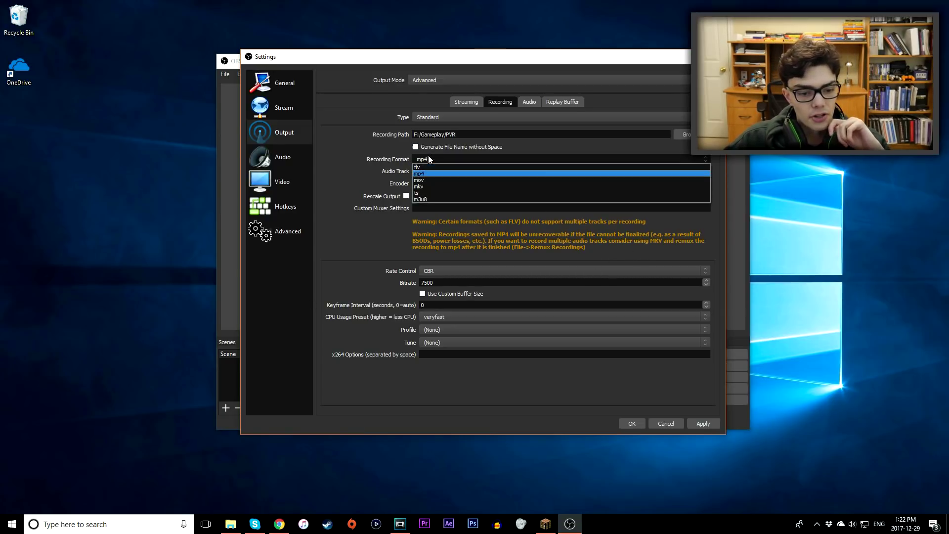
left_click(412, 173)
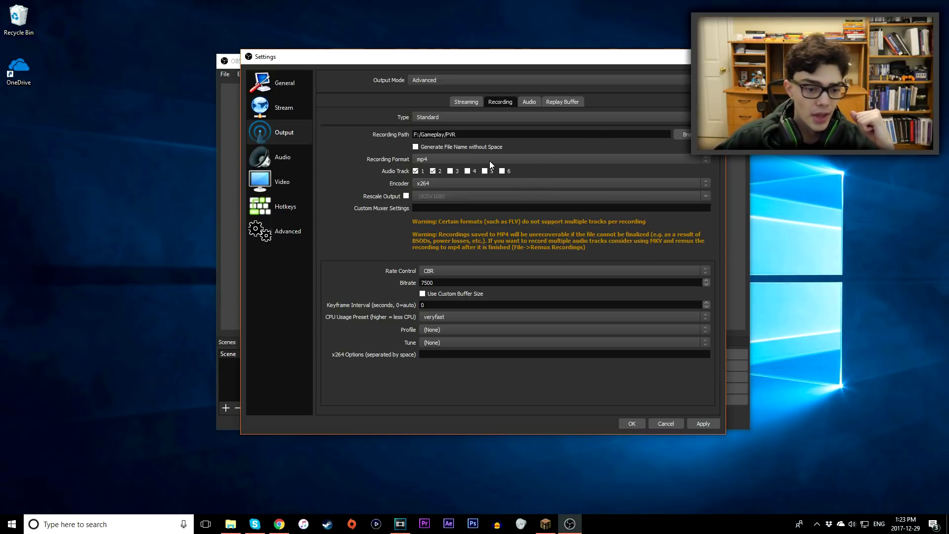
left_click(431, 171)
left_click(430, 172)
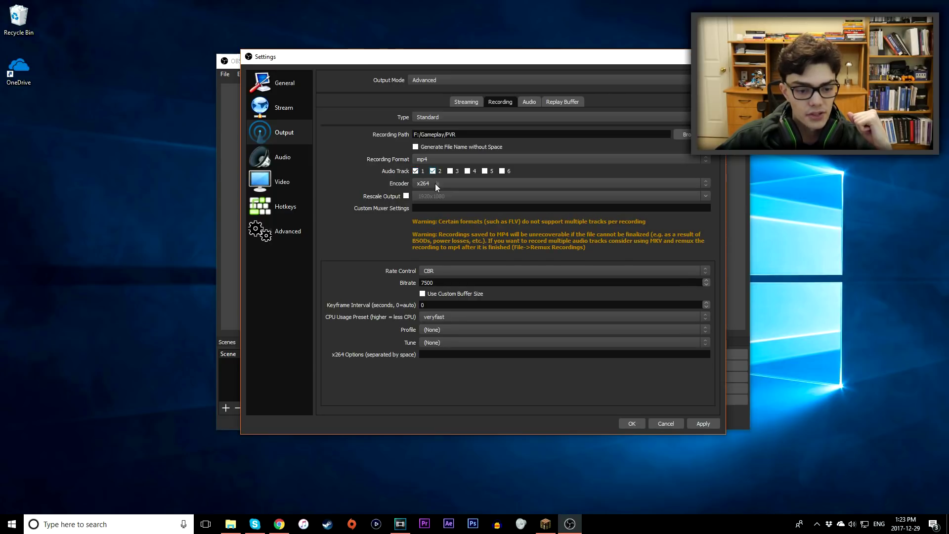
left_click(432, 170)
left_click(432, 171)
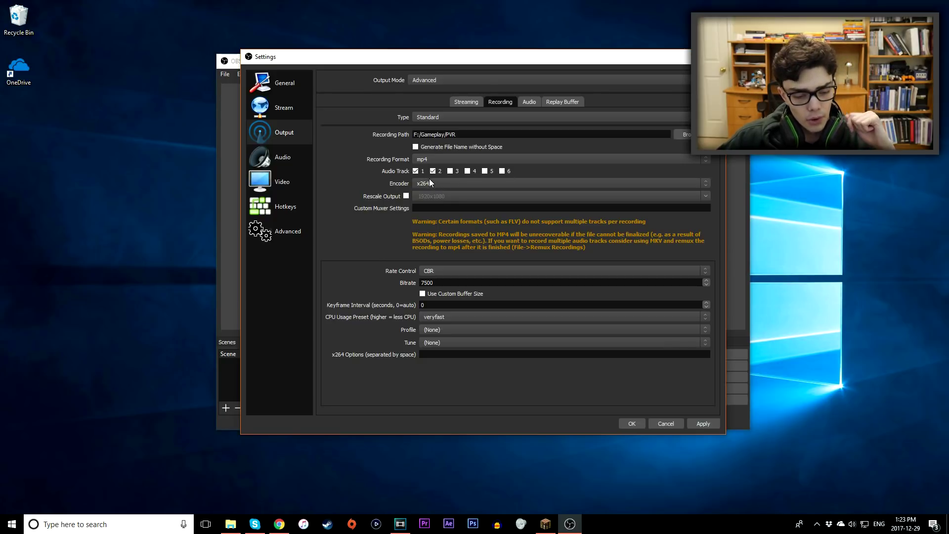
left_click(430, 186)
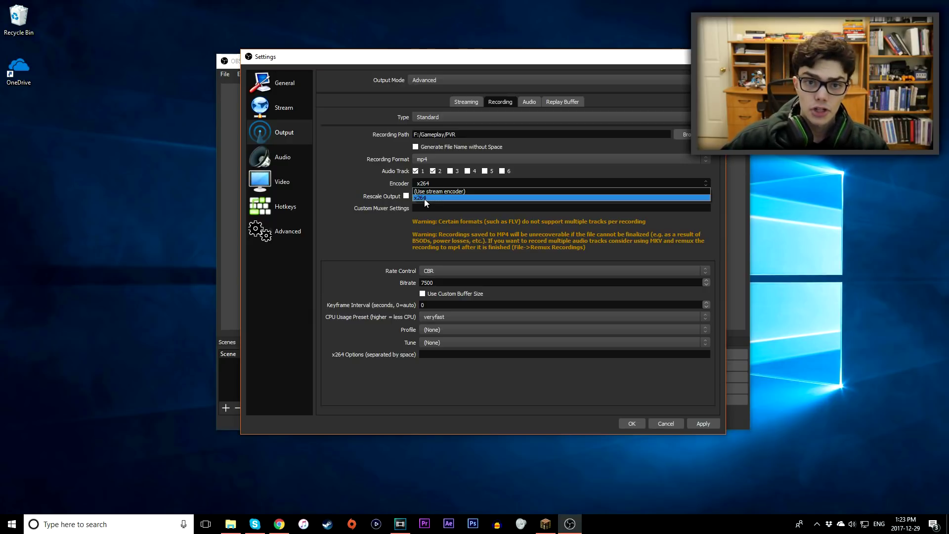
left_click(424, 198)
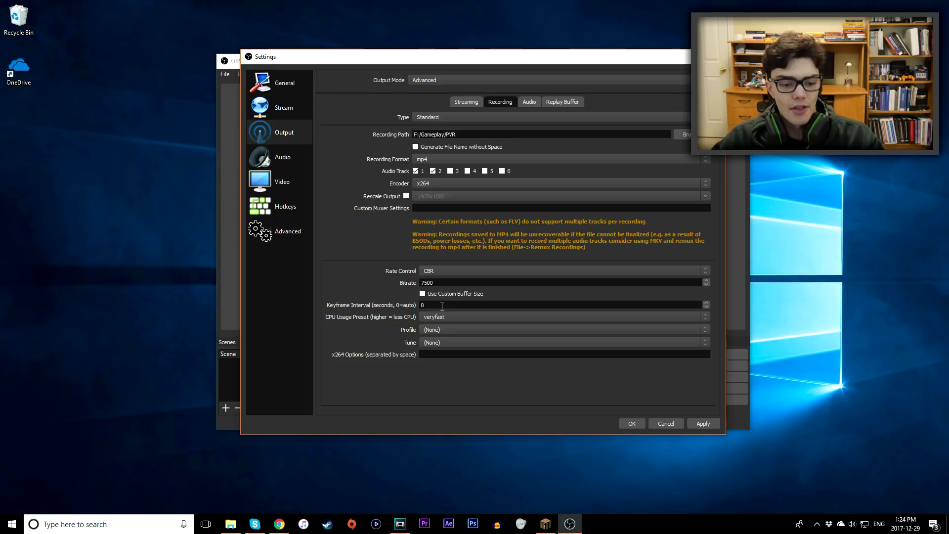
Keep CBR rate control and try recording bitrates of 15000 and 30000.
left_click(437, 273)
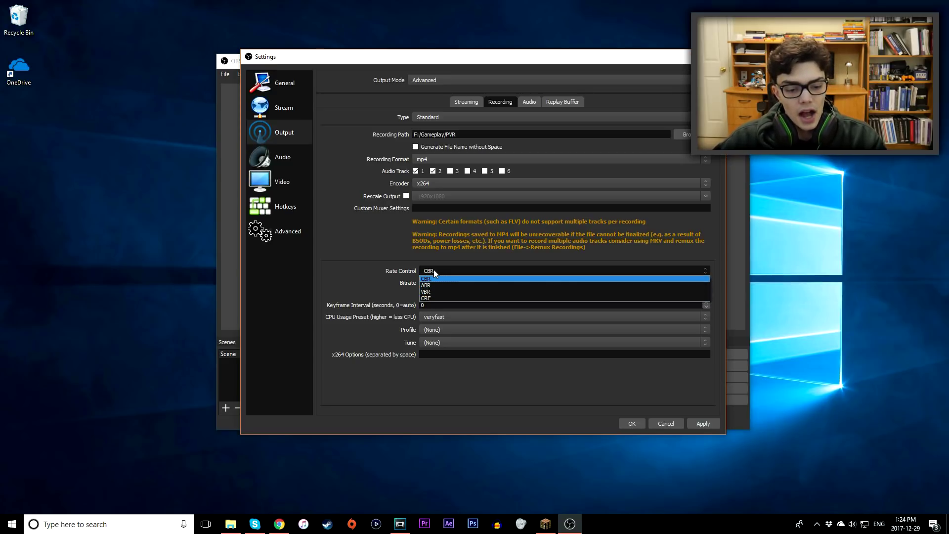
left_click(441, 279)
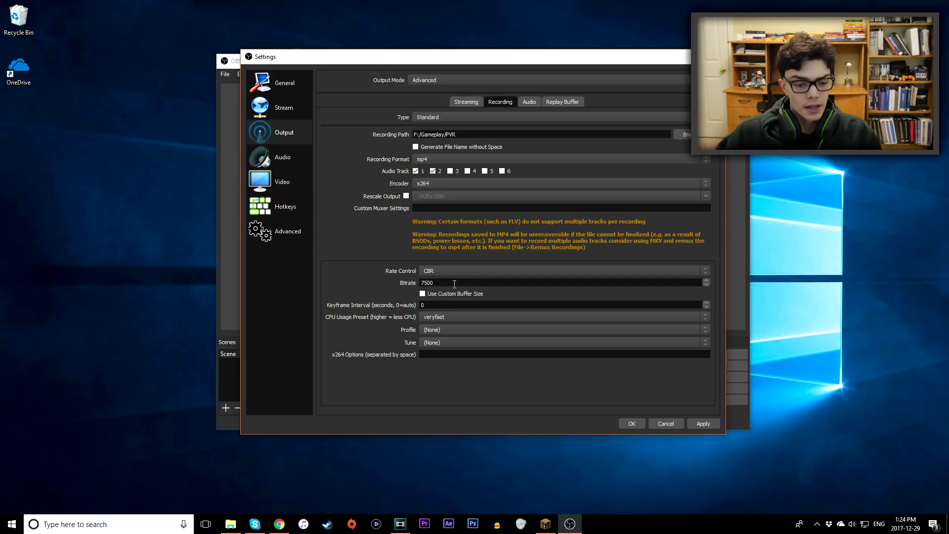
double_click(453, 284)
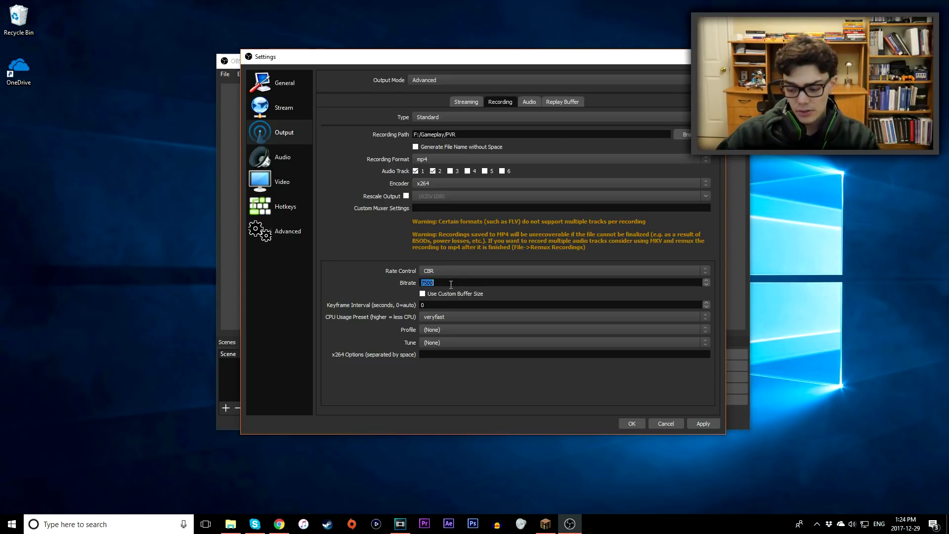
type("15000")
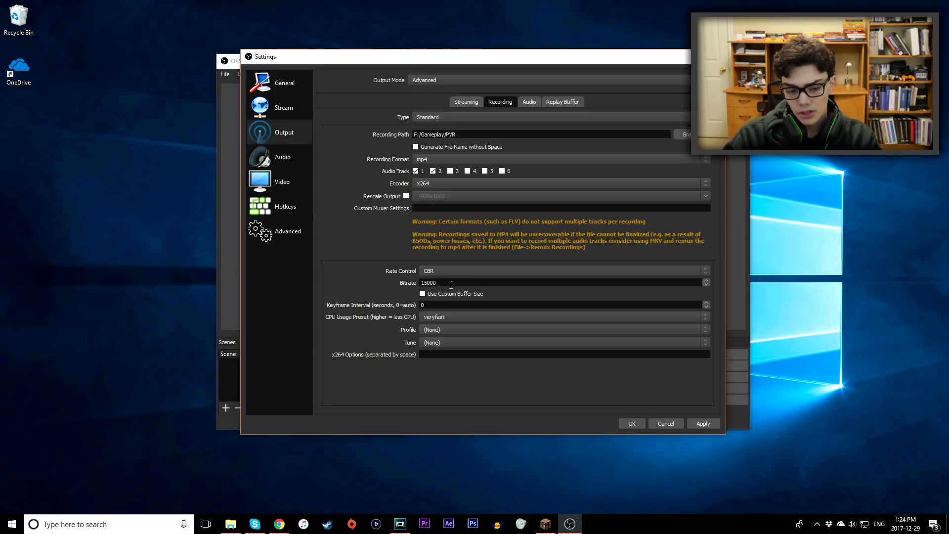
key("BackSpace")
key("BackSpace")
key("BackSpace")
key("BackSpace")
key("BackSpace")
type("30000")
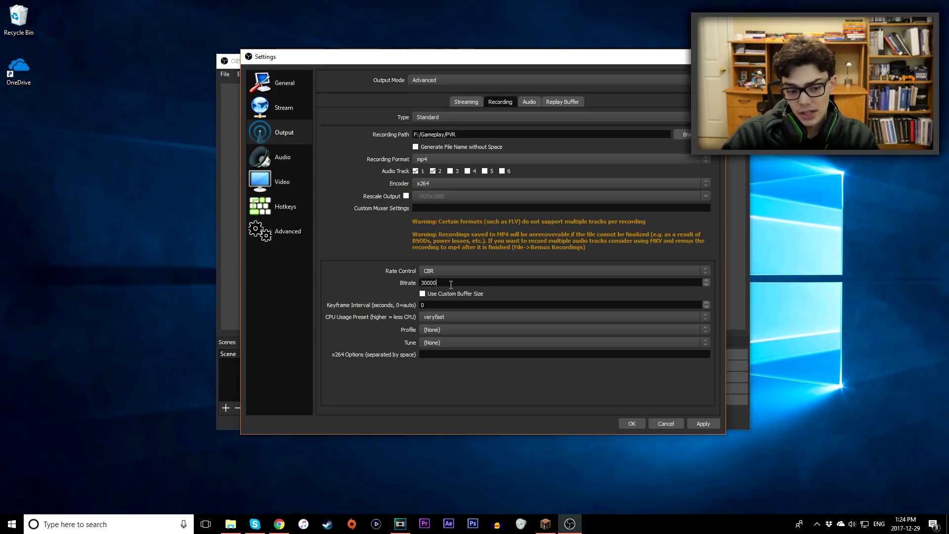
key("BackSpace")
key("BackSpace")
key("BackSpace")
key("BackSpace")
key("BackSpace")
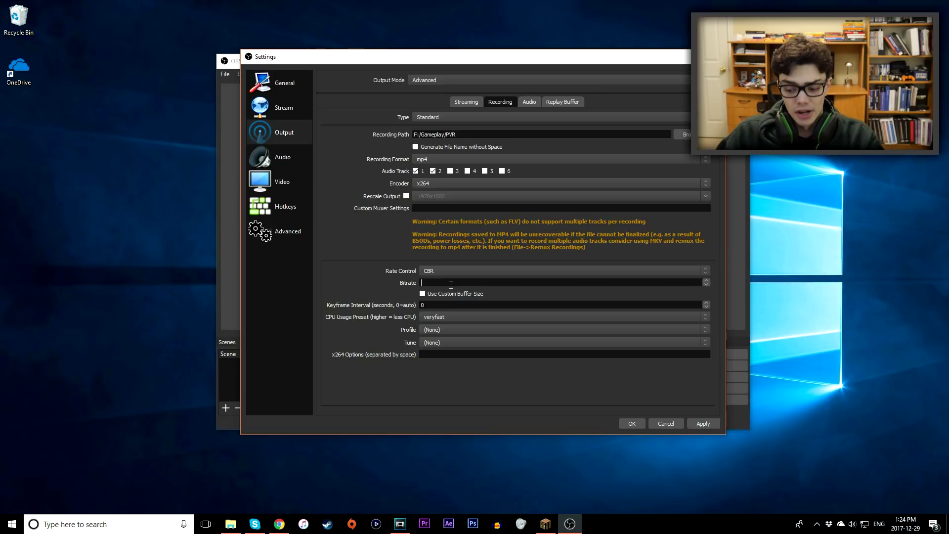
Retype the bitrate through 2500, 7000 and 8000, settling on 7500.
type("2500")
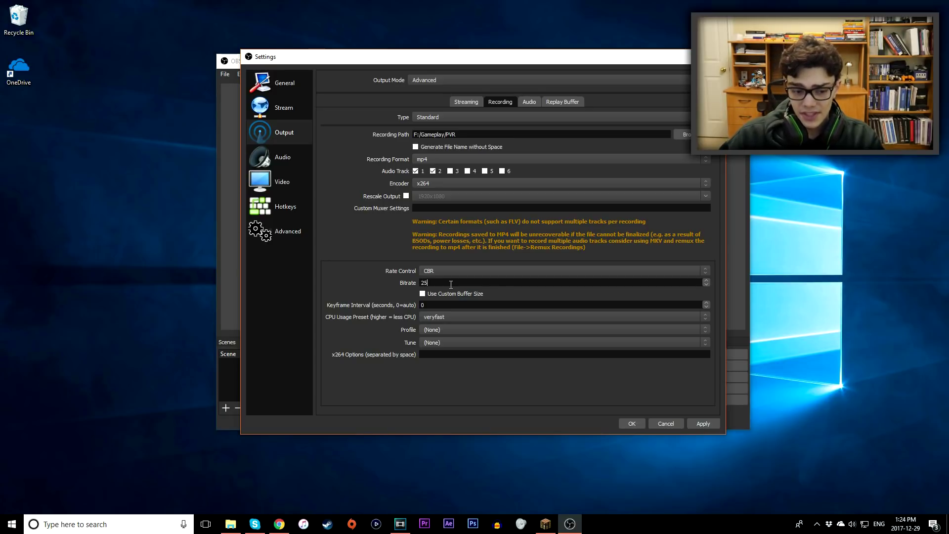
key("BackSpace")
key("BackSpace")
key("BackSpace")
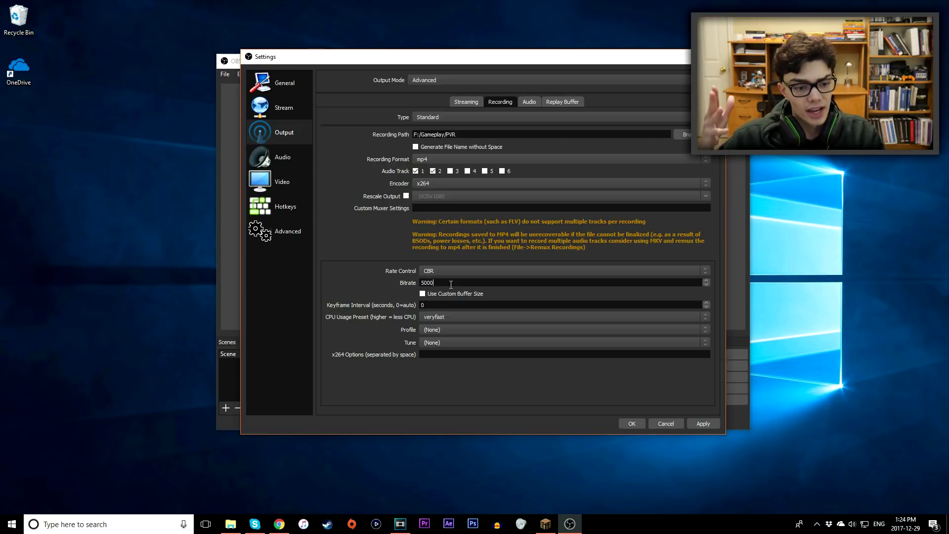
key("BackSpace")
key("BackSpace")
key("BackSpace")
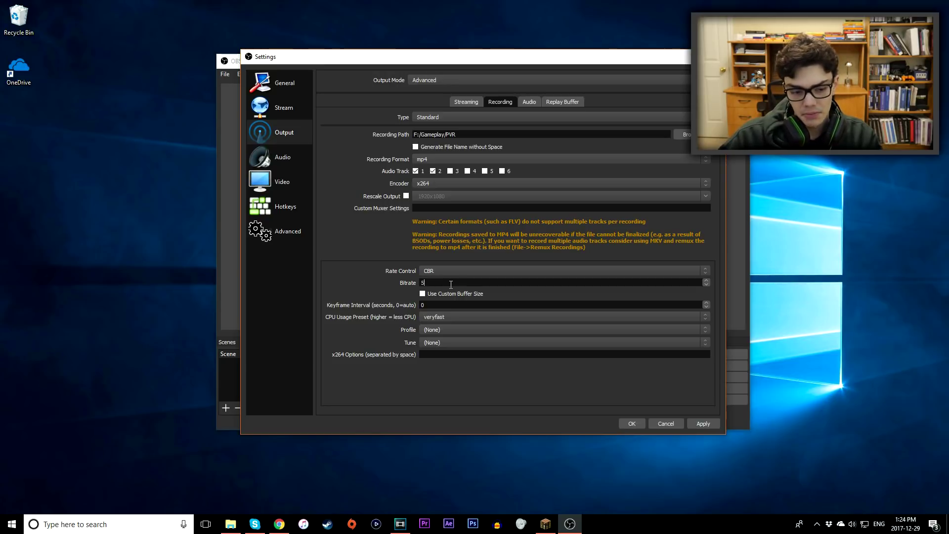
type("7000")
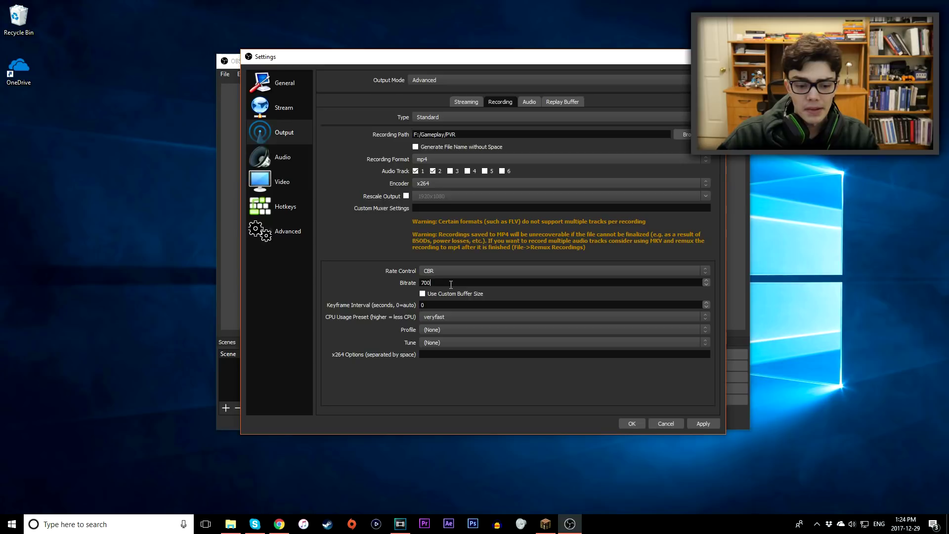
key("BackSpace")
key("BackSpace")
key("BackSpace")
key("BackSpace")
type("800")
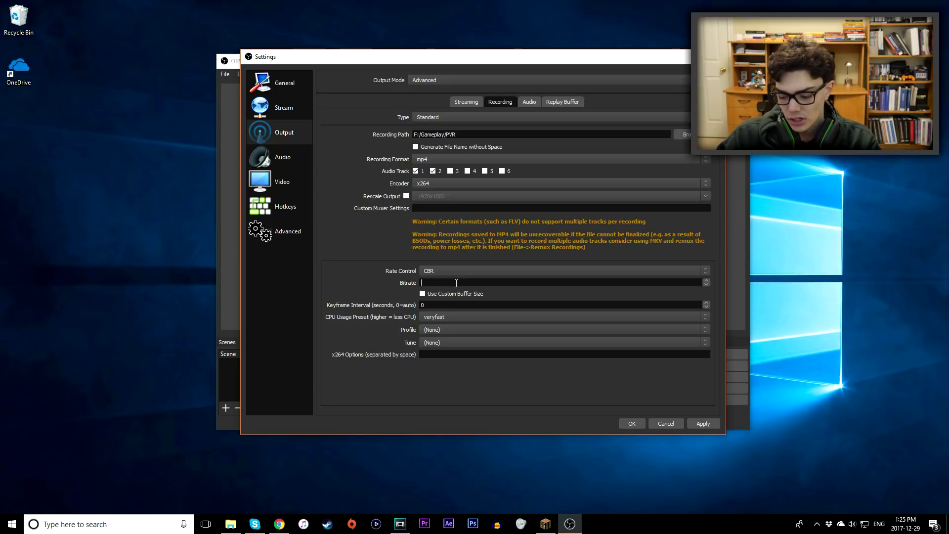
type("7500")
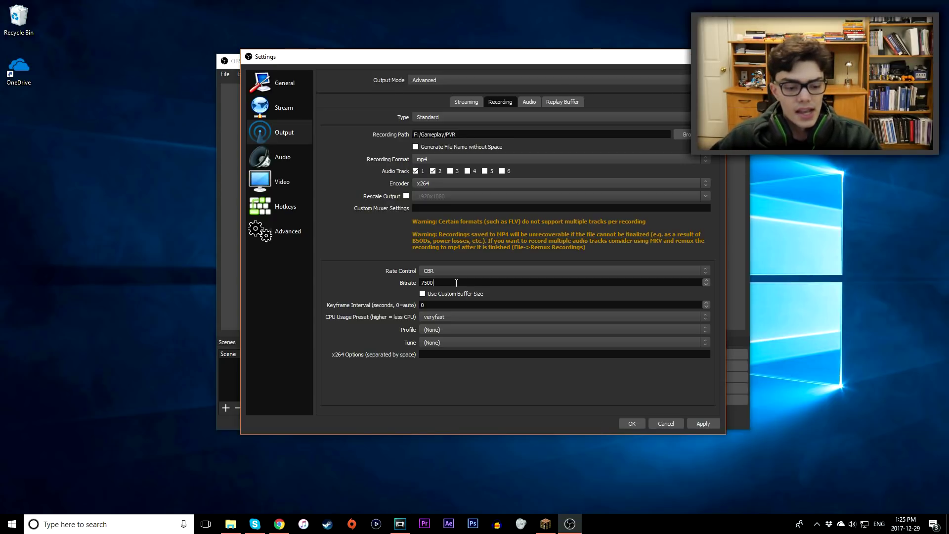
left_click(455, 317)
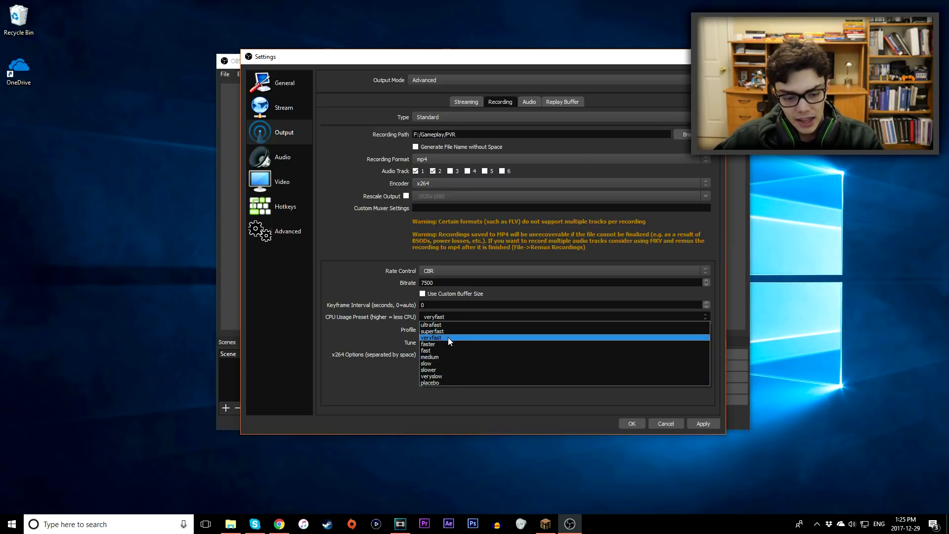
left_click(446, 337)
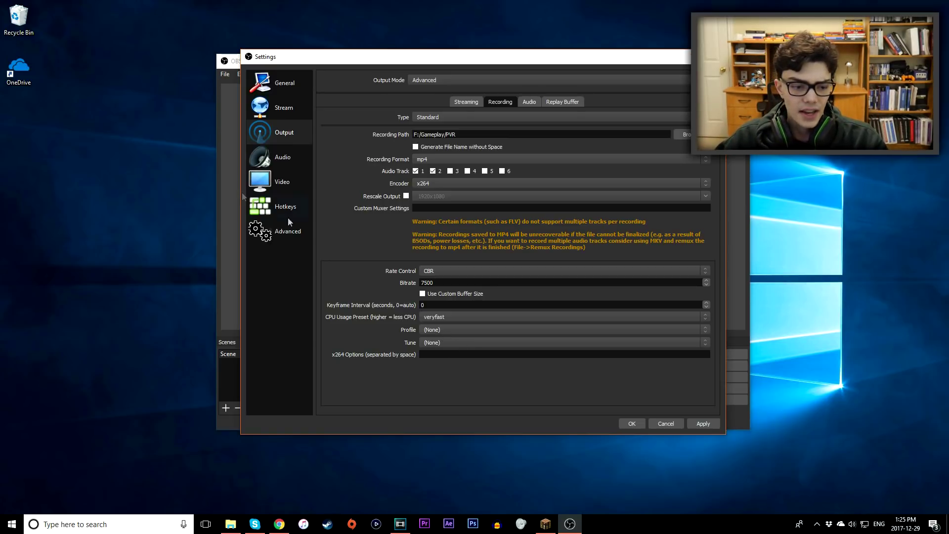
left_click(280, 156)
Confirm 48khz sample rate, Mono channels and the headset as desktop audio device.
left_click(431, 80)
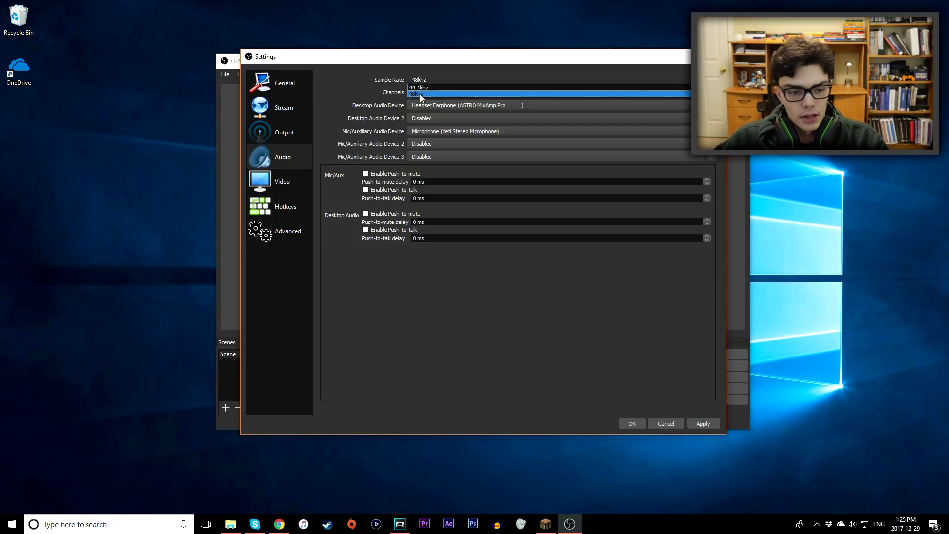
left_click(425, 95)
left_click(417, 93)
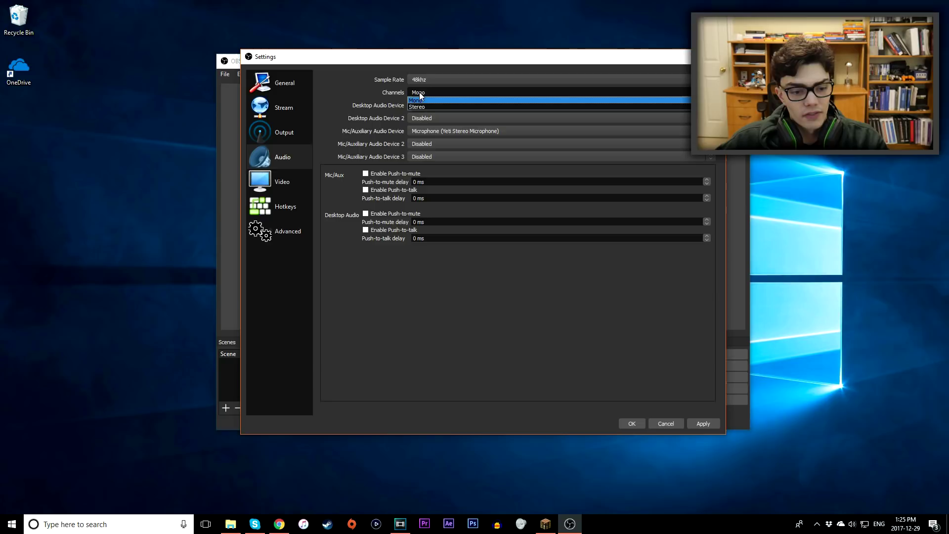
left_click(420, 101)
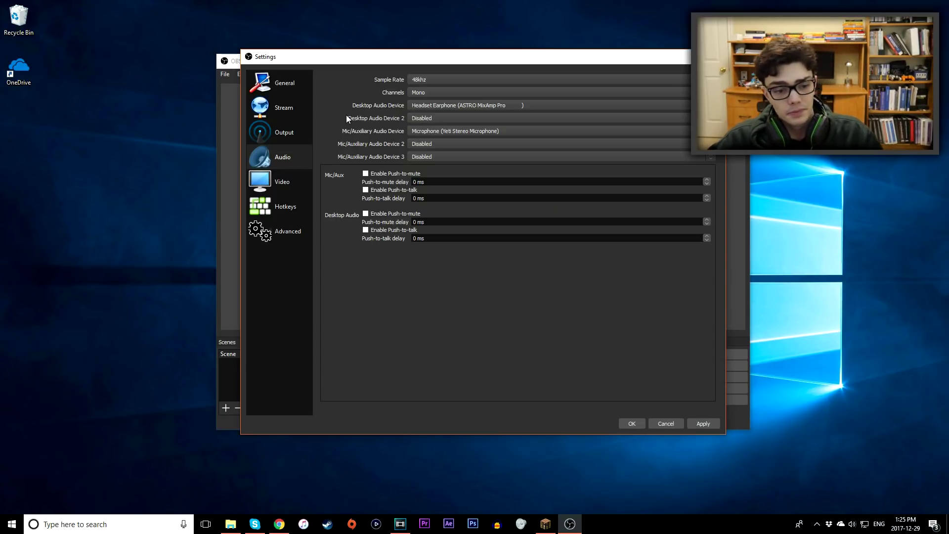
left_click(452, 107)
left_click(478, 104)
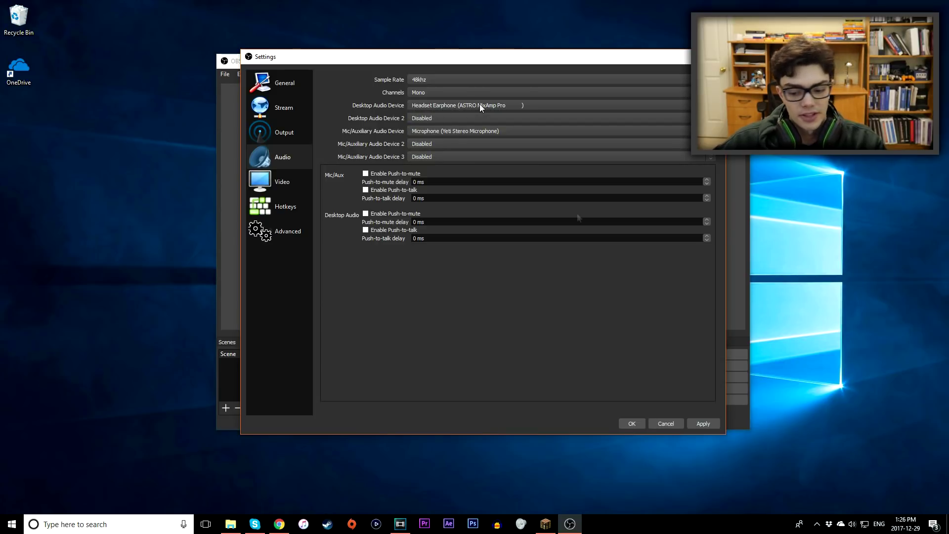
mouse_move(852, 524)
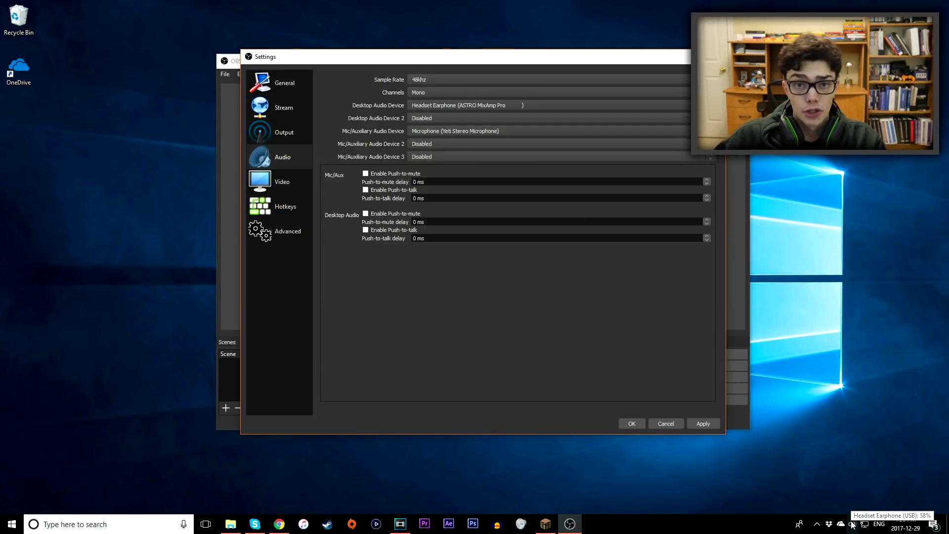
right_click(852, 525)
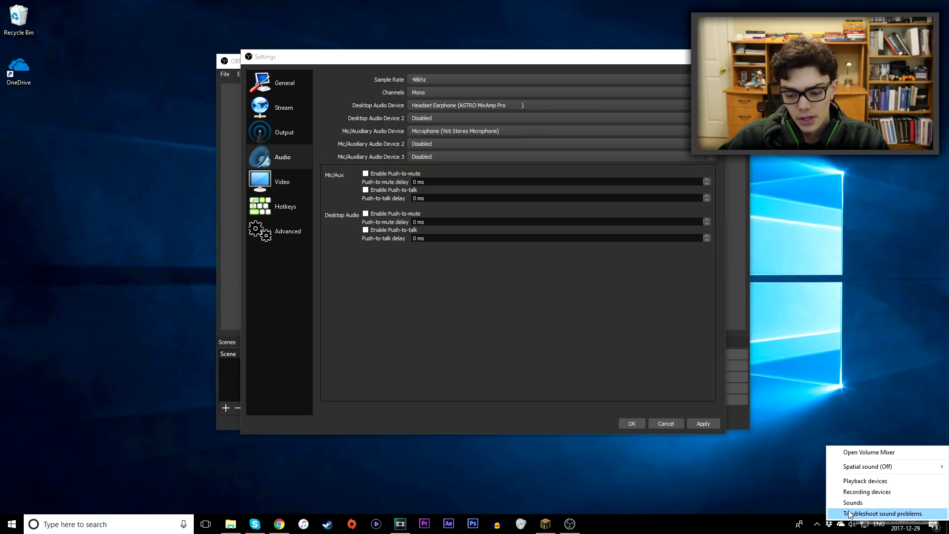
left_click(871, 480)
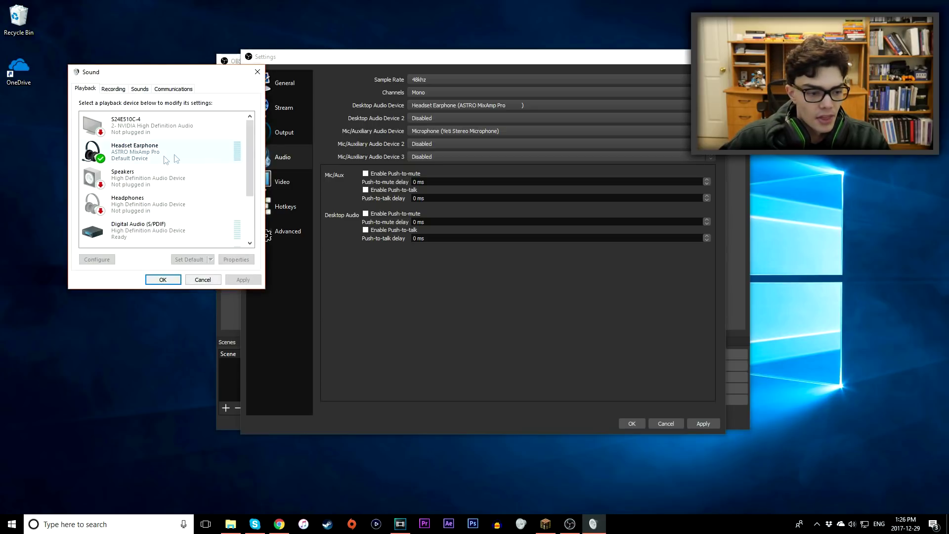
left_click(160, 161)
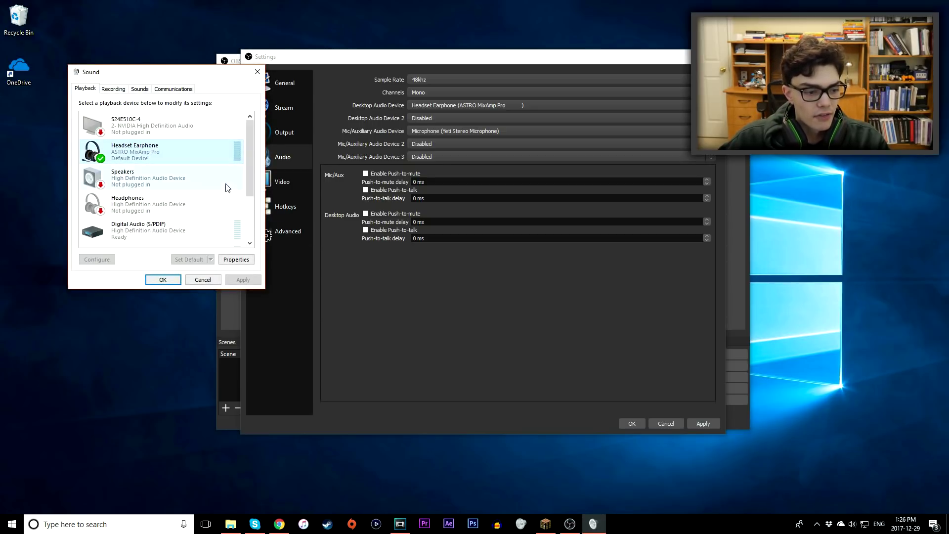
left_click(163, 279)
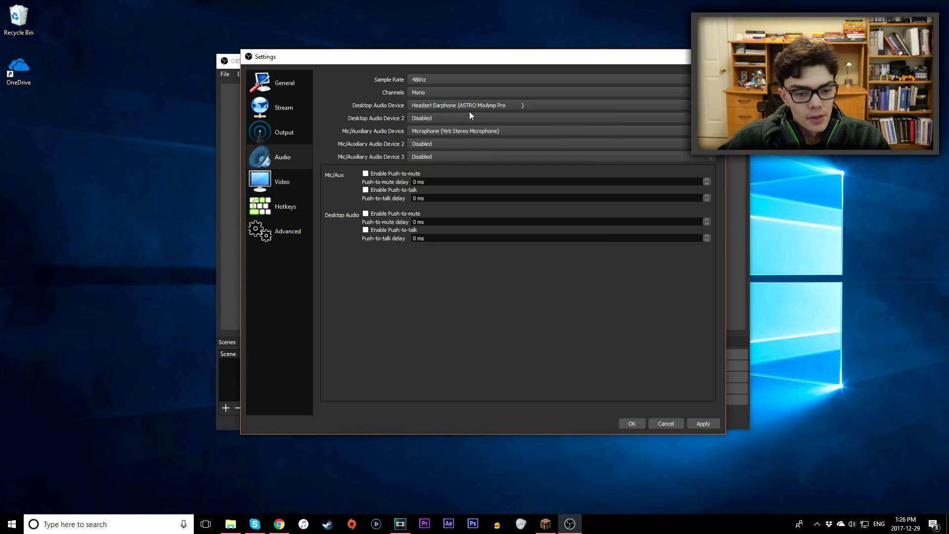
left_click(471, 118)
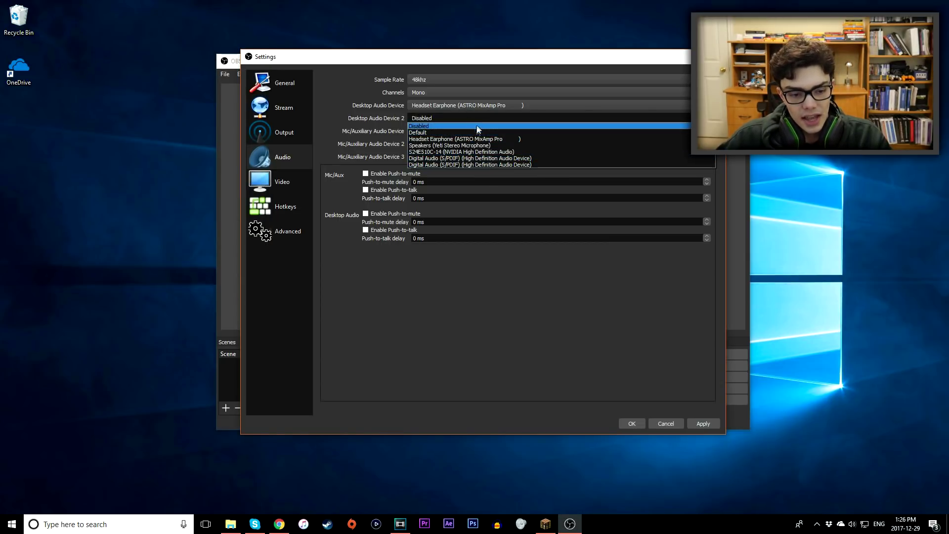
left_click(465, 118)
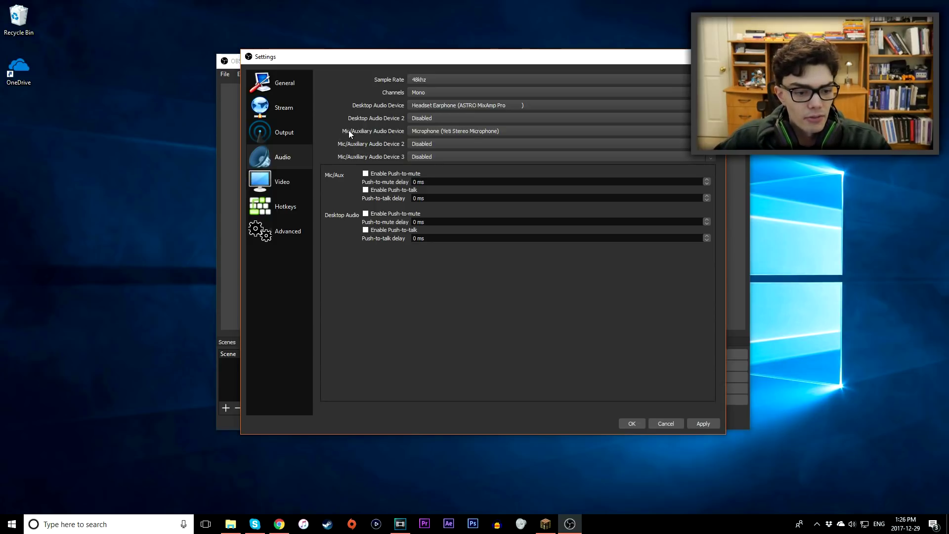
left_click(442, 131)
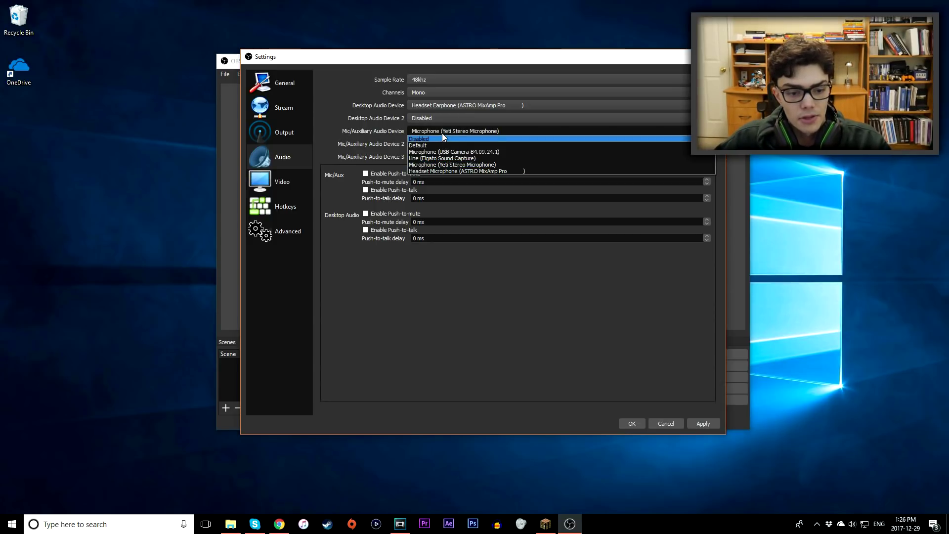
left_click(465, 165)
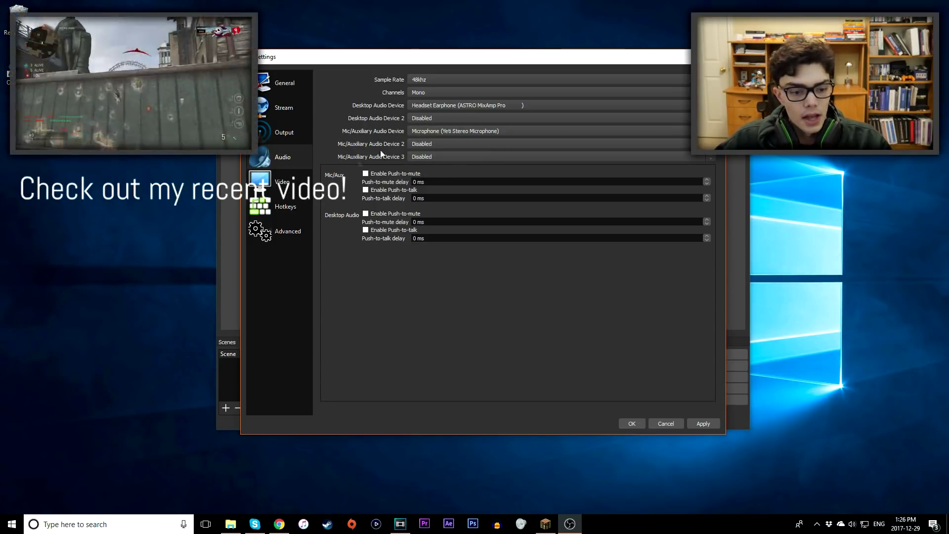
left_click(429, 144)
left_click(435, 142)
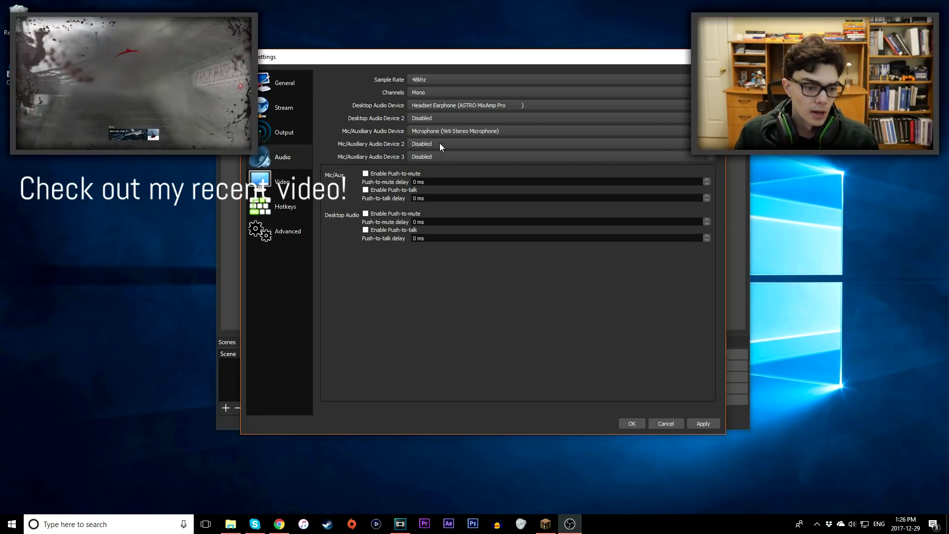
Confirm 30 FPS and 1920x1080 output resolution on the Video page, then close Settings with OK.
left_click(282, 181)
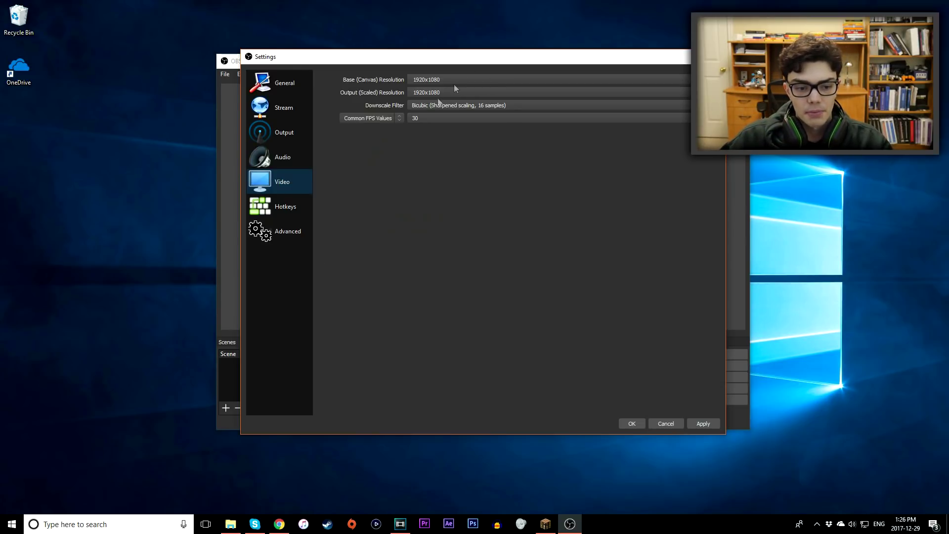
left_click(431, 119)
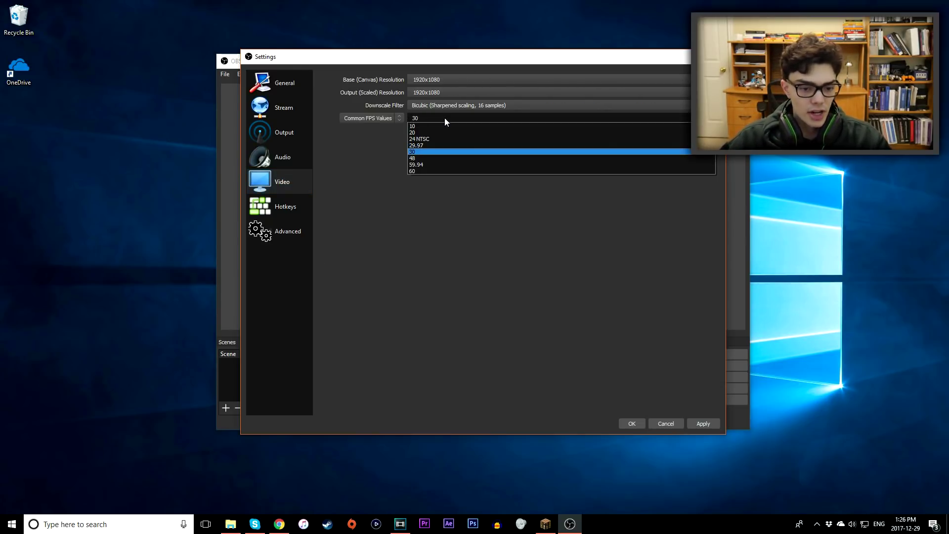
left_click(438, 118)
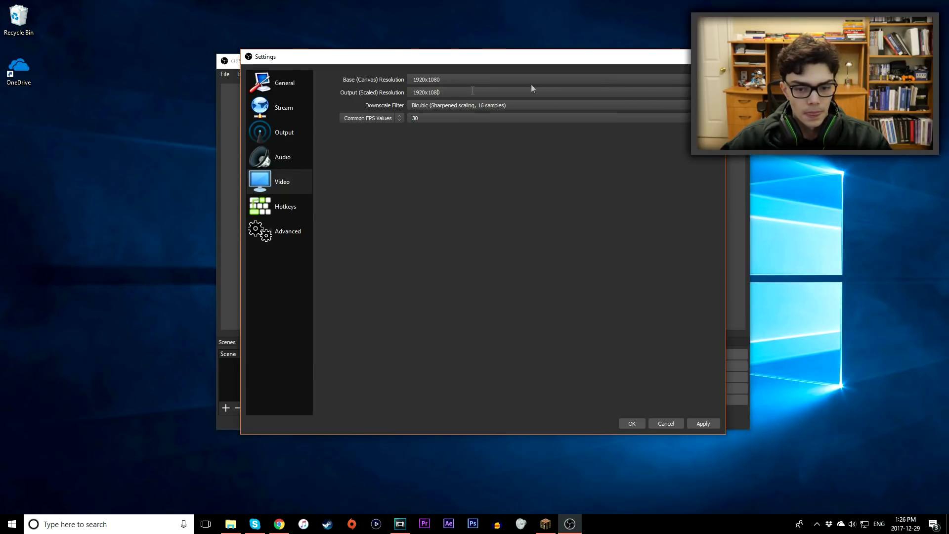
left_click(410, 93)
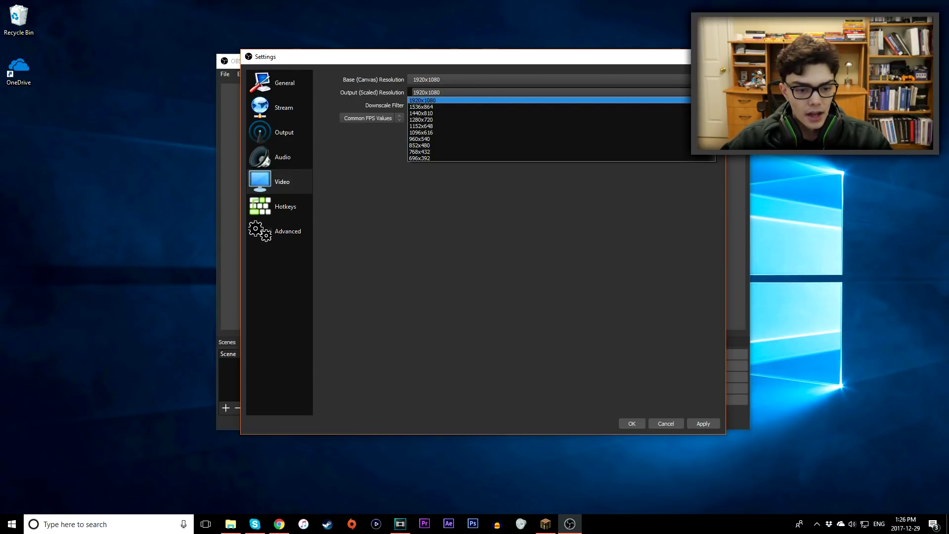
left_click(437, 92)
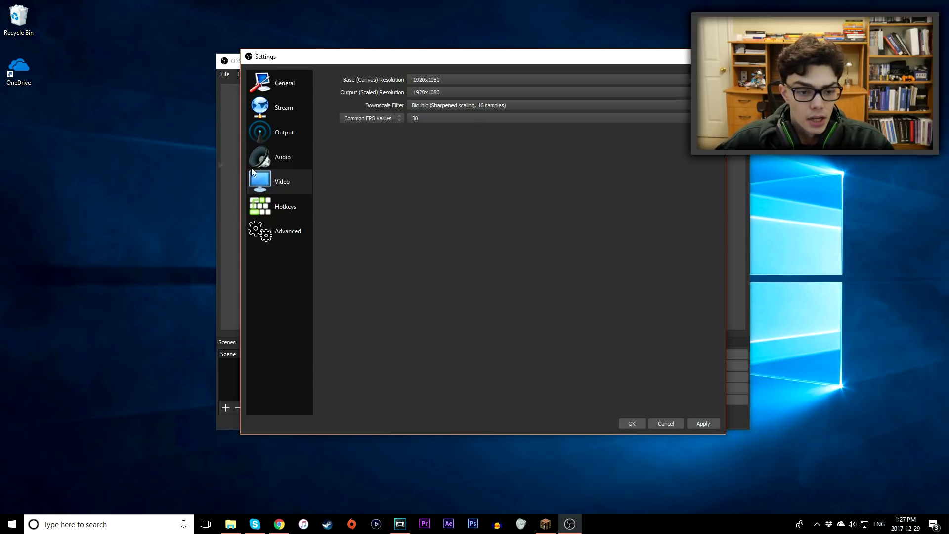
left_click(625, 423)
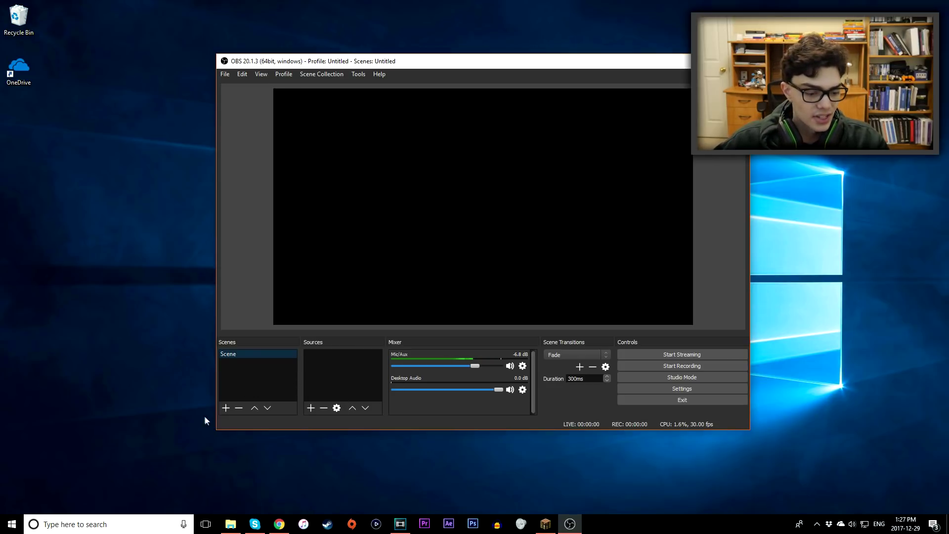
Create a new scene named Minecraft, keeping the default scene.
left_click(238, 407)
left_click(529, 264)
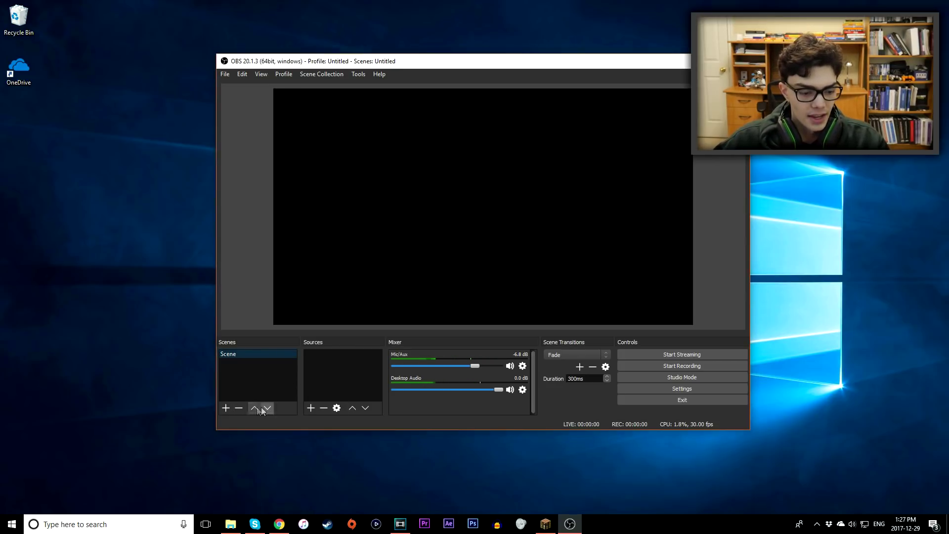
left_click(225, 408)
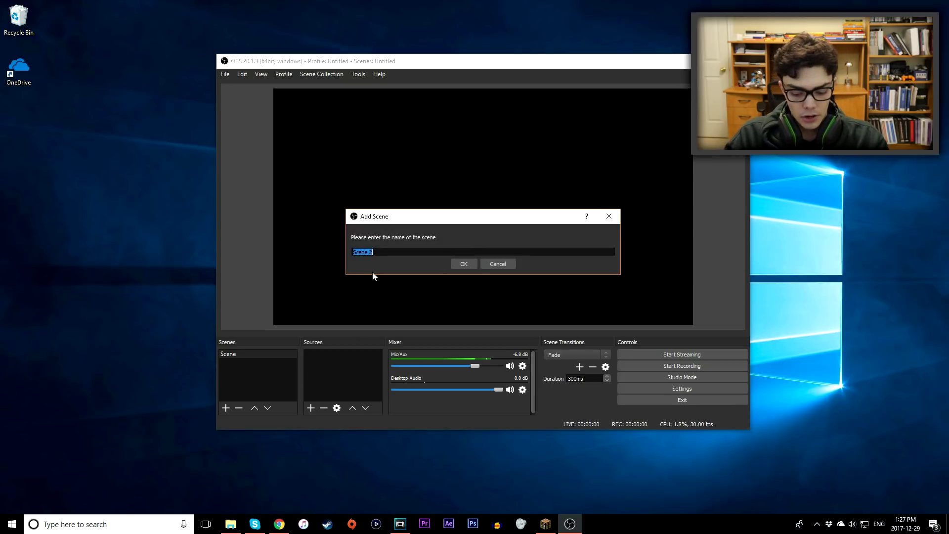
type("Minecraft")
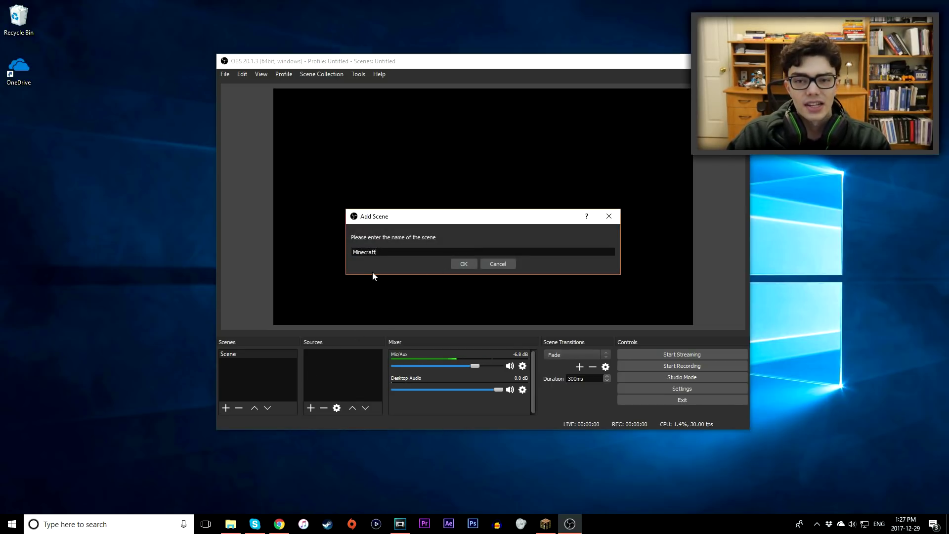
key("Return")
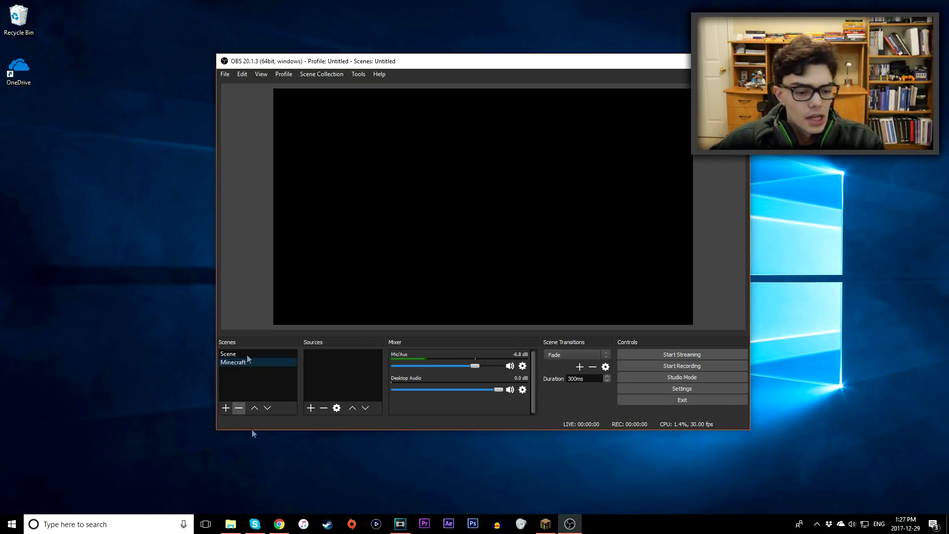
Bring Minecraft to its title screen and place the OBS window beside it.
left_click(545, 524)
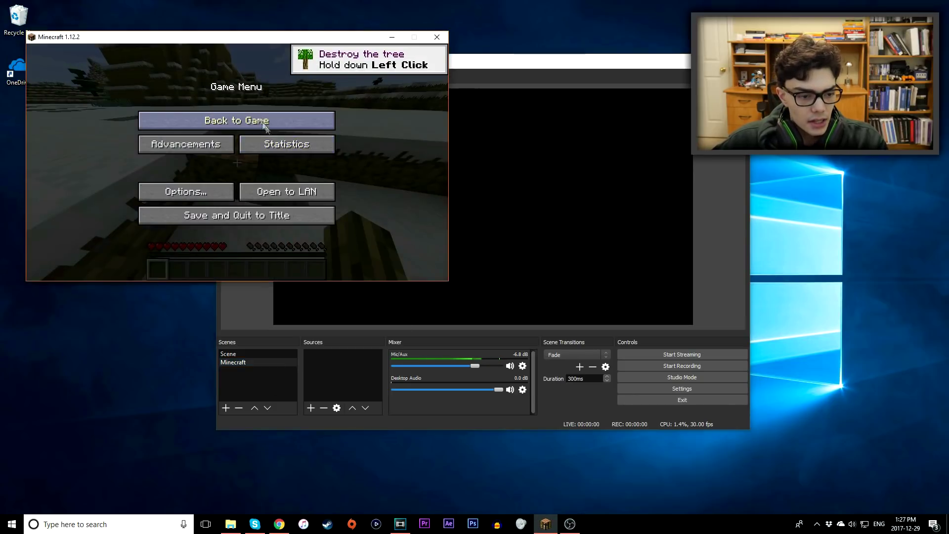
left_click(243, 128)
key("Escape")
left_click(221, 198)
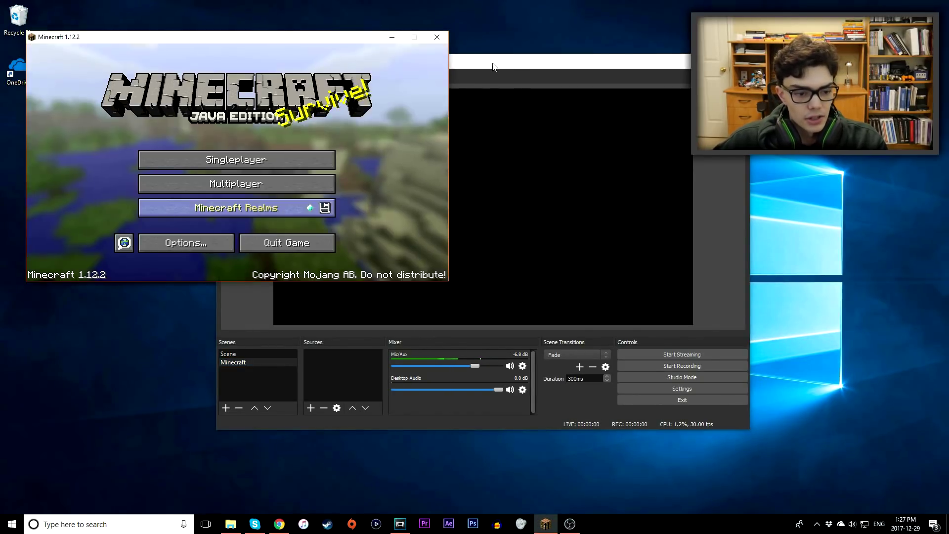
left_click_drag(476, 61, 630, 43)
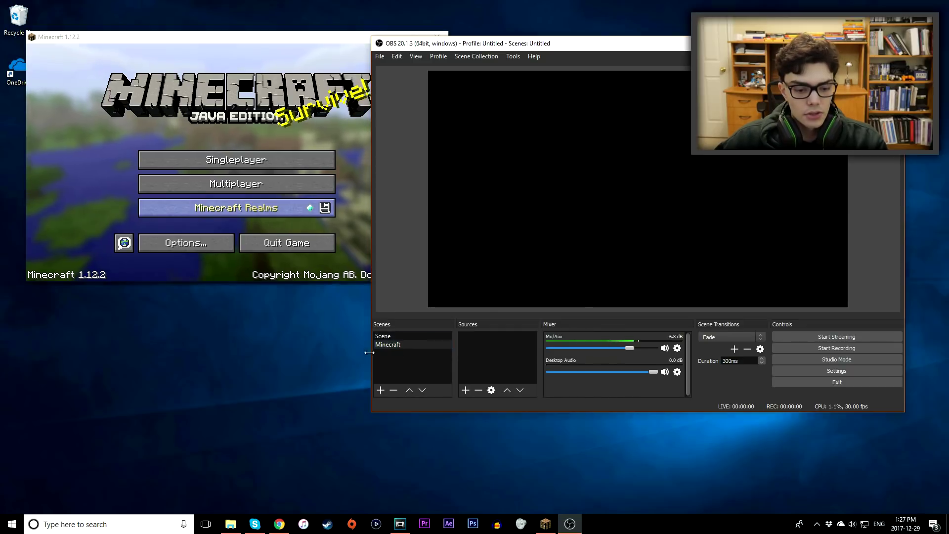
Add a Game Capture source named Capture1.
left_click(465, 390)
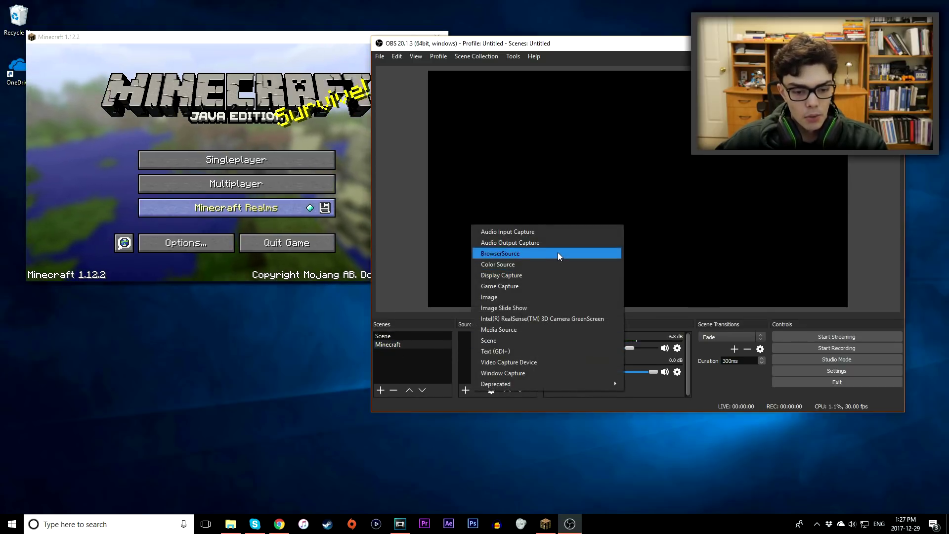
left_click(518, 285)
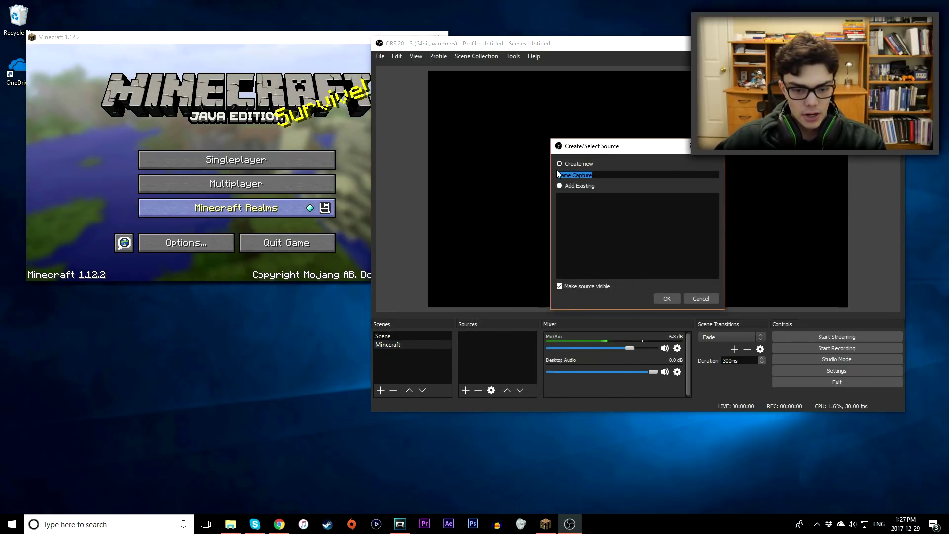
left_click(604, 176)
key("BackSpace")
key("BackSpace")
key("BackSpace")
key("BackSpace")
key("BackSpace")
key("BackSpace")
key("BackSpace")
key("BackSpace")
key("BackSpace")
key("BackSpace")
key("BackSpace")
key("BackSpace")
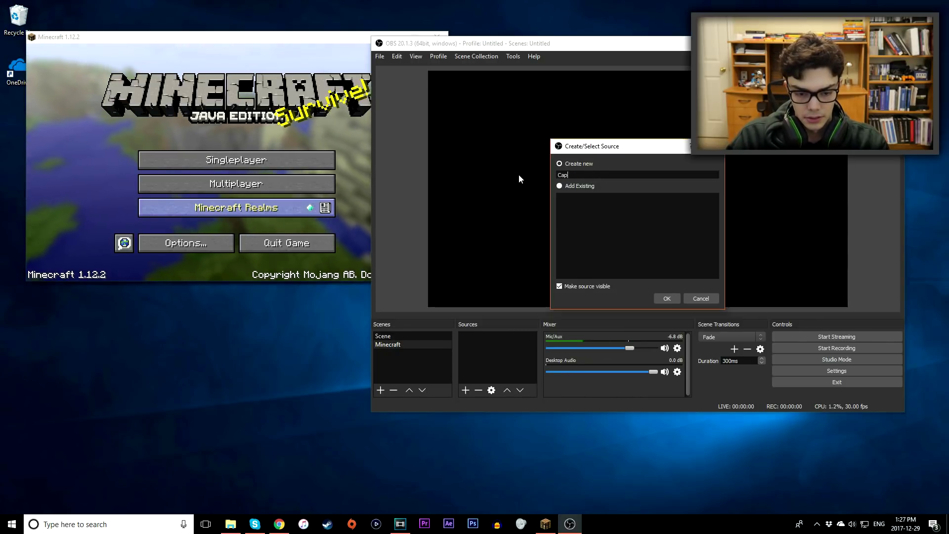
type("Capture1")
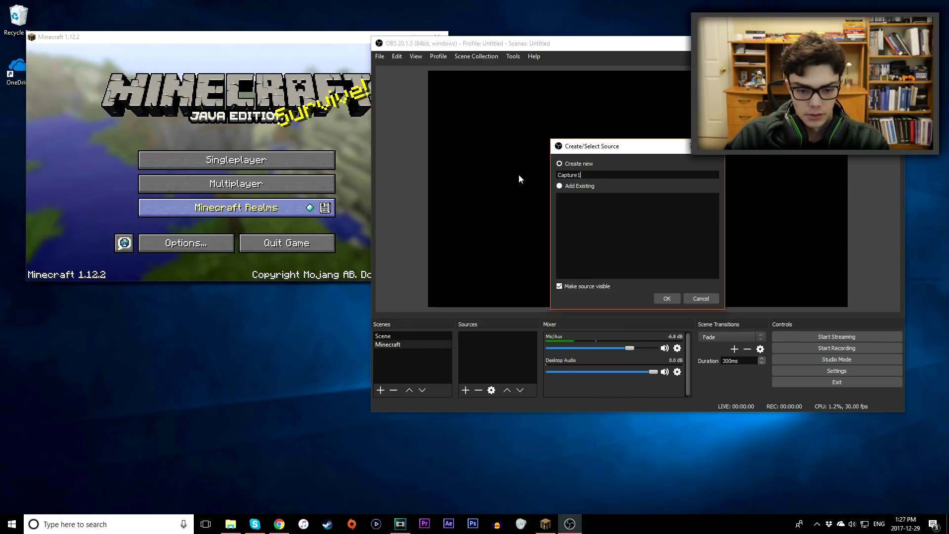
key("Return")
Set Capture1 to capture the specific window [javaw.exe]: Minecraft 1.12.2 and confirm.
left_click(544, 279)
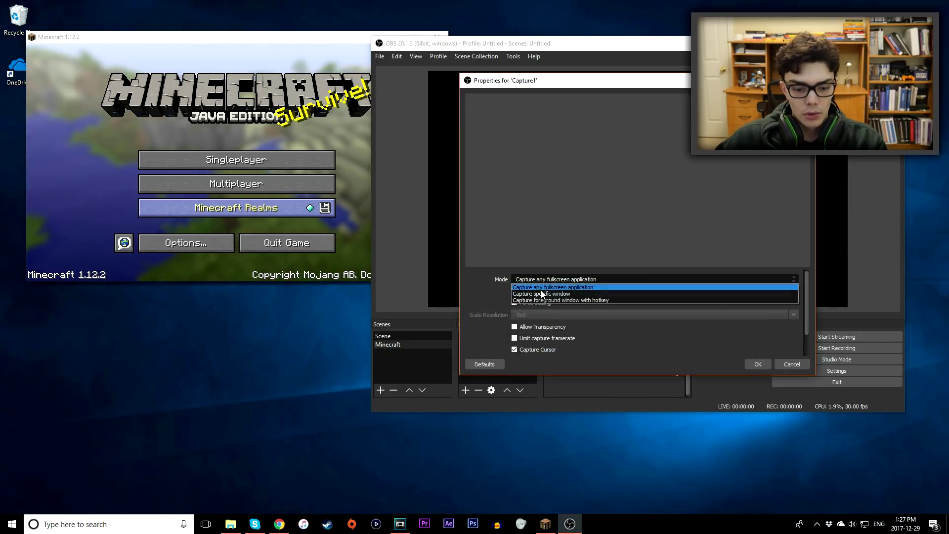
left_click(548, 290)
left_click(549, 267)
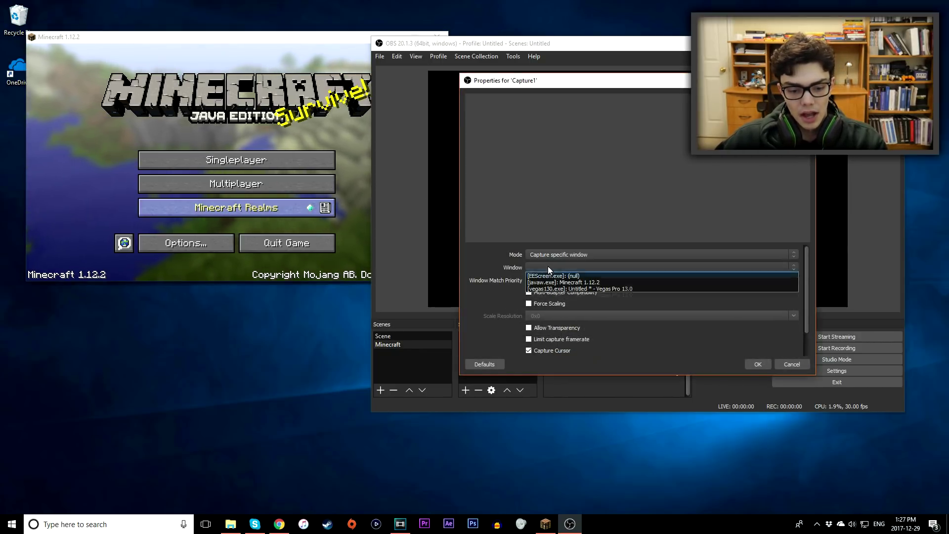
left_click(548, 275)
left_click(568, 255)
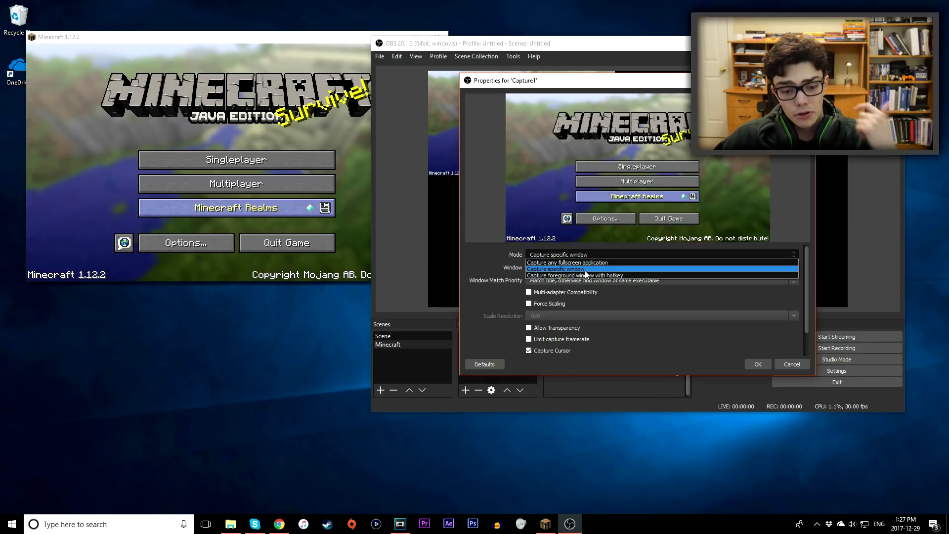
left_click(586, 270)
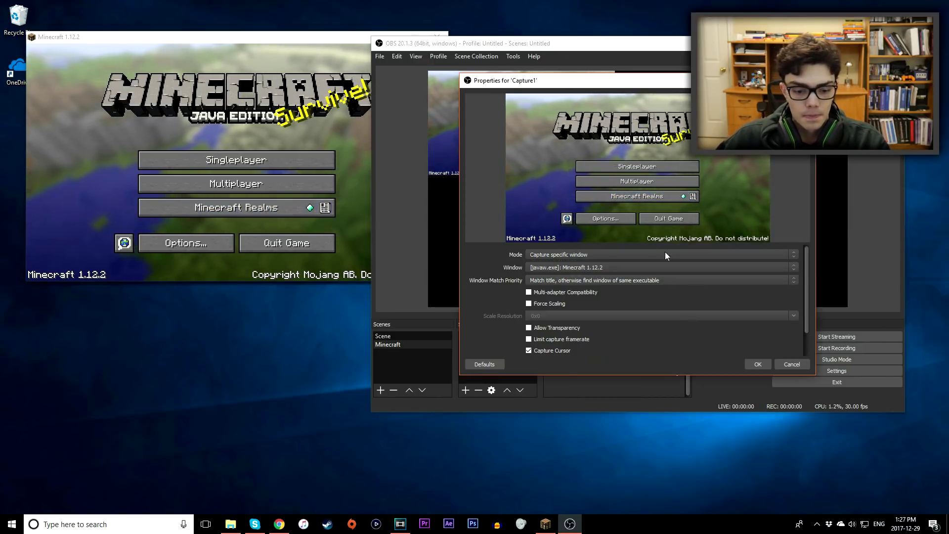
left_click(759, 364)
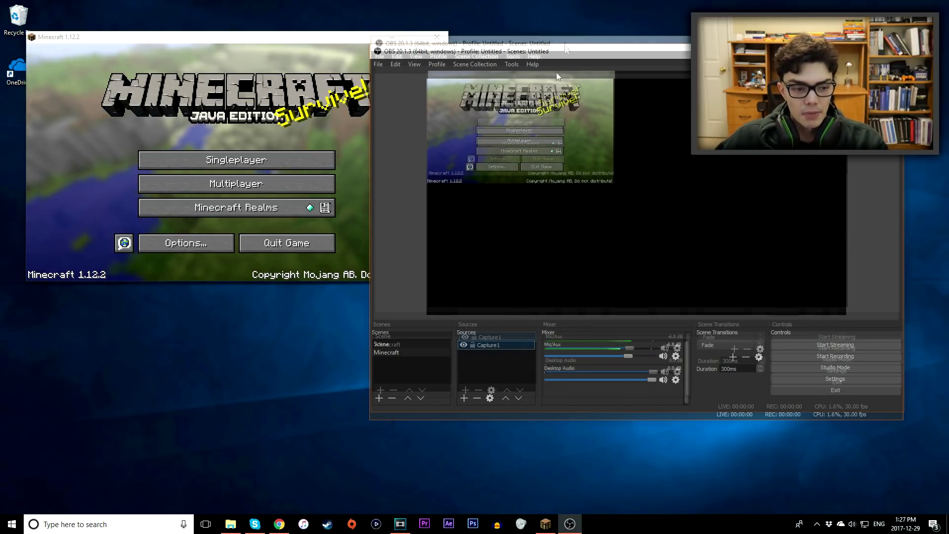
left_click_drag(556, 75, 523, 106)
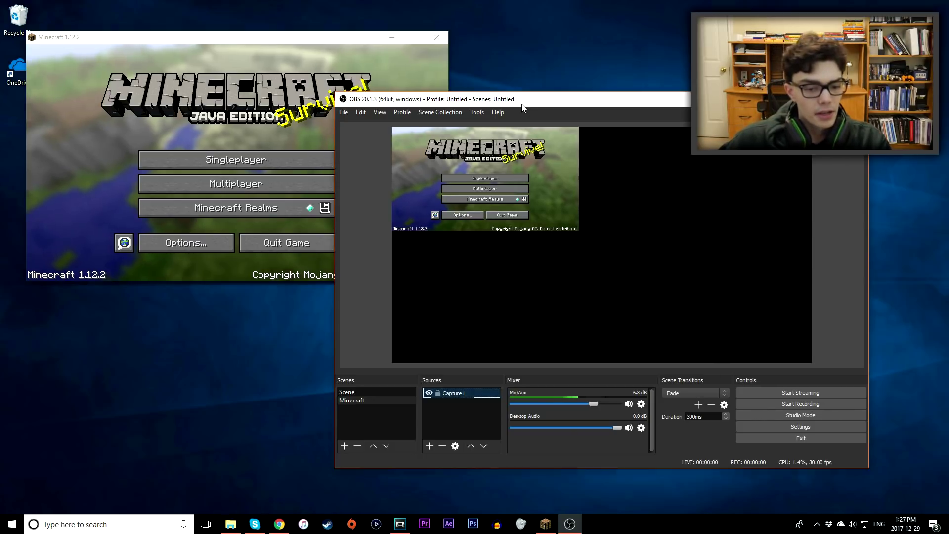
Unlock the preview, stretch Capture1 to fill the whole canvas, and lock the preview again.
left_click(525, 165)
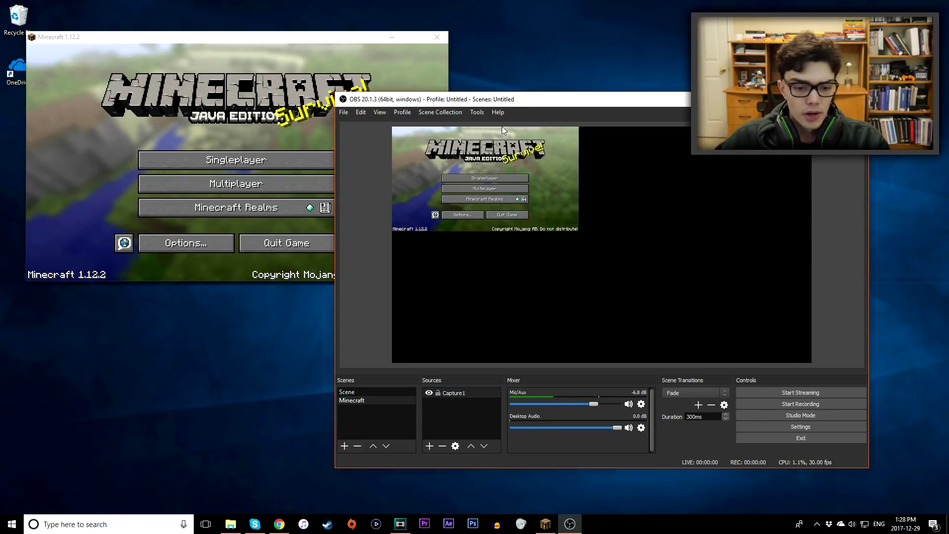
right_click(542, 192)
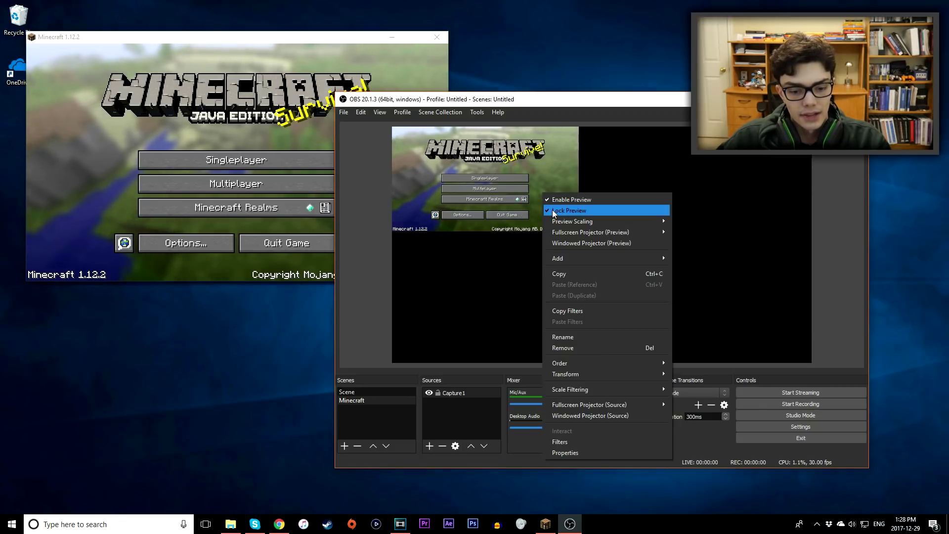
left_click(568, 211)
left_click_drag(579, 231, 802, 360)
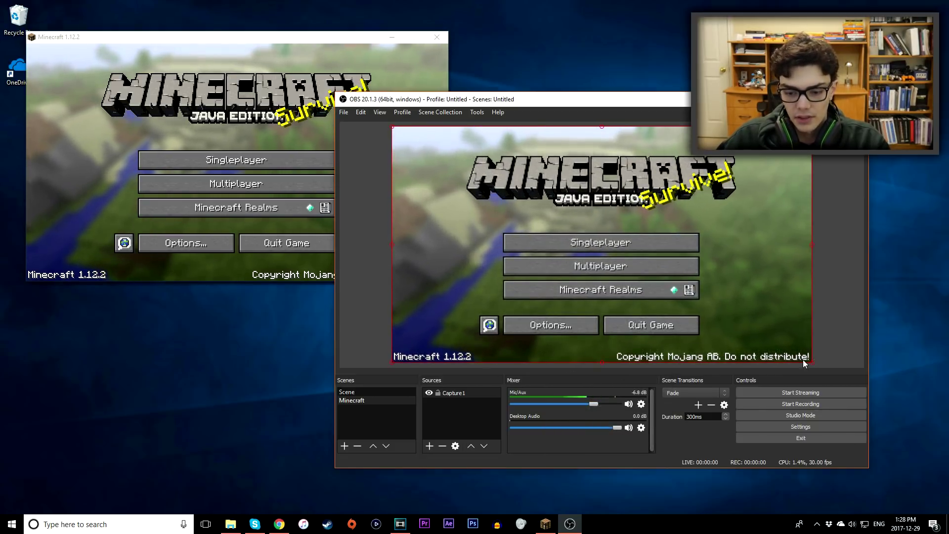
right_click(693, 214)
left_click(731, 233)
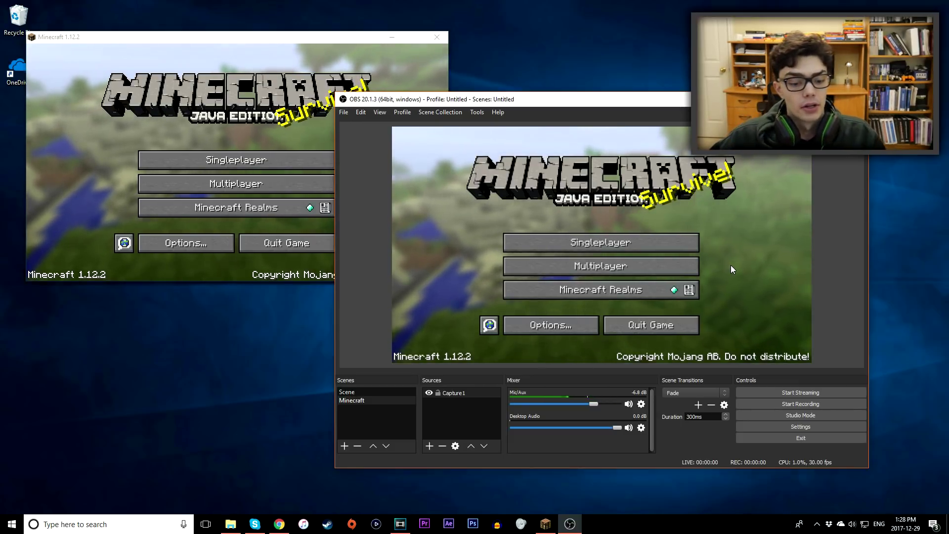
Add the existing Mic/Aux audio input as a source in the Minecraft scene.
right_click(471, 404)
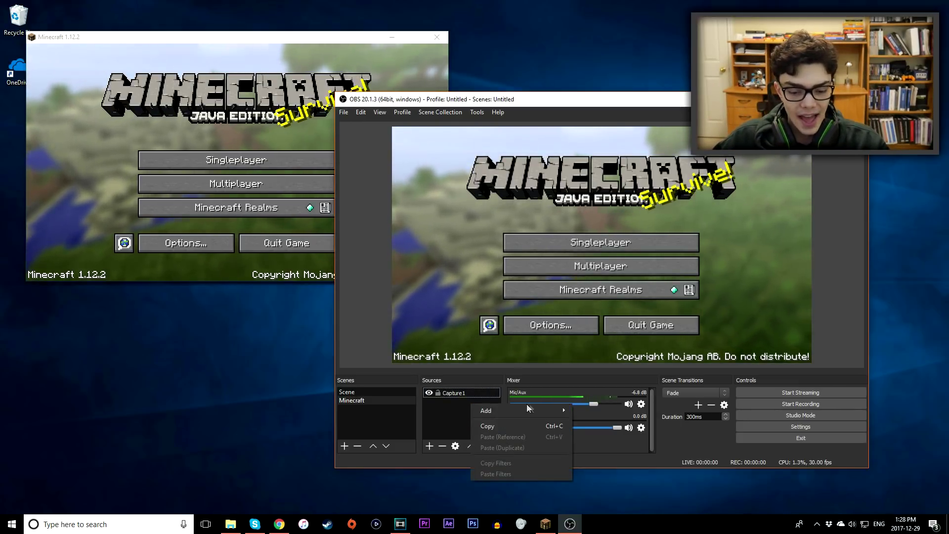
mouse_move(559, 408)
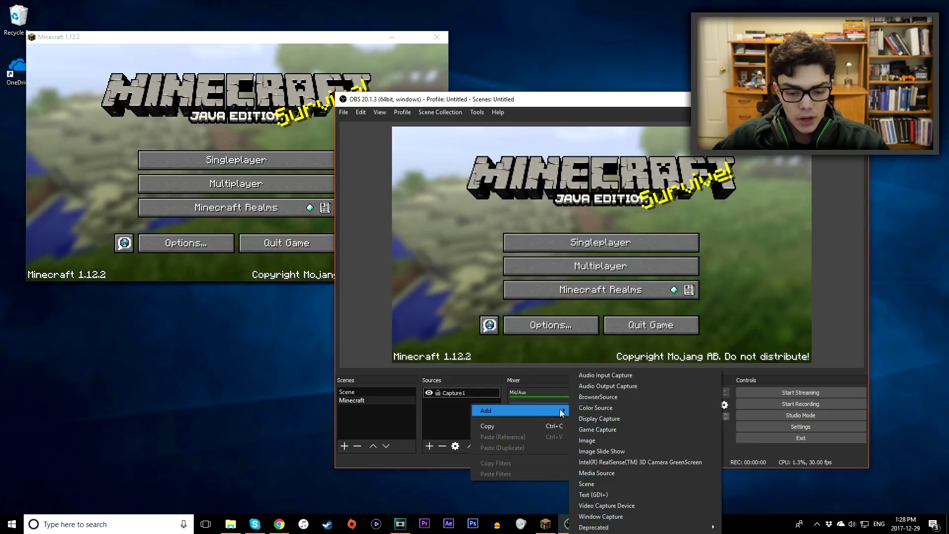
left_click(621, 375)
left_click(539, 242)
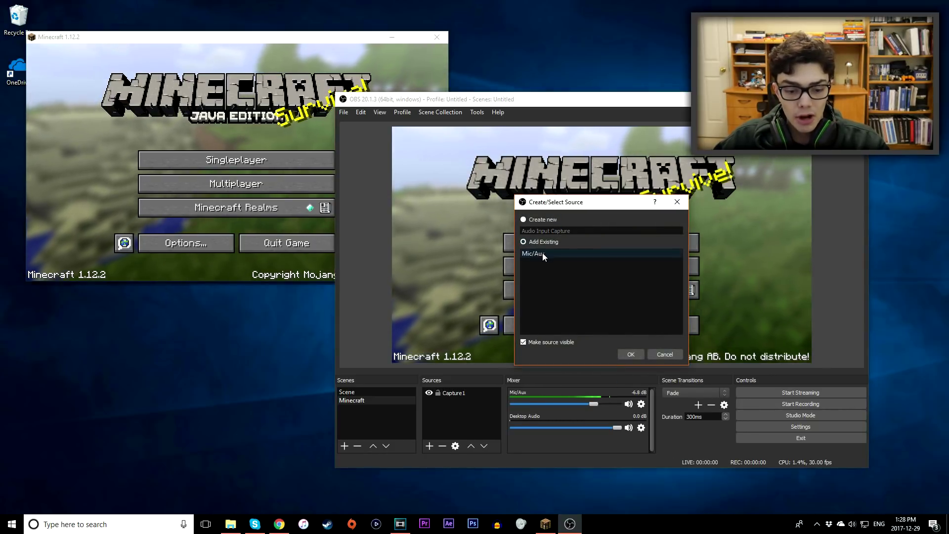
left_click(542, 253)
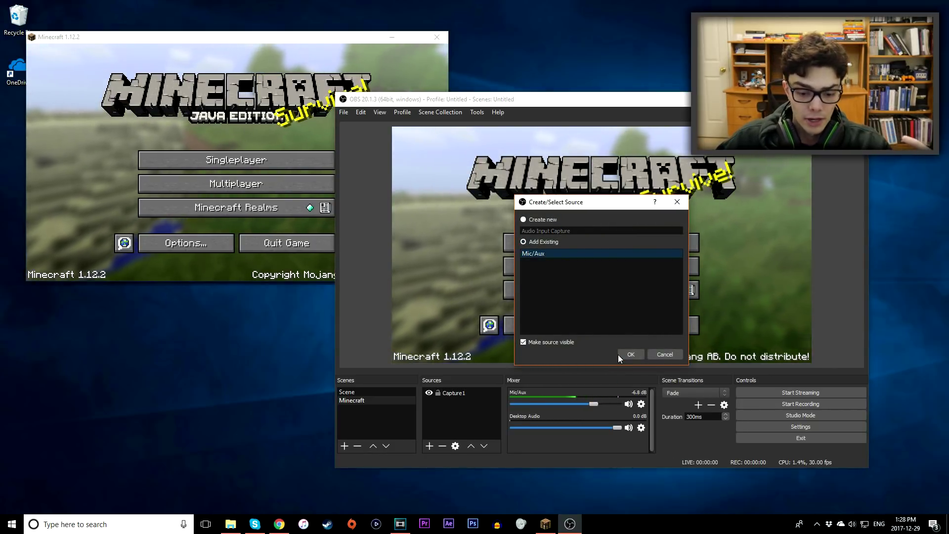
left_click(618, 355)
Add the existing Desktop Audio output as a source in the Minecraft scene.
right_click(464, 419)
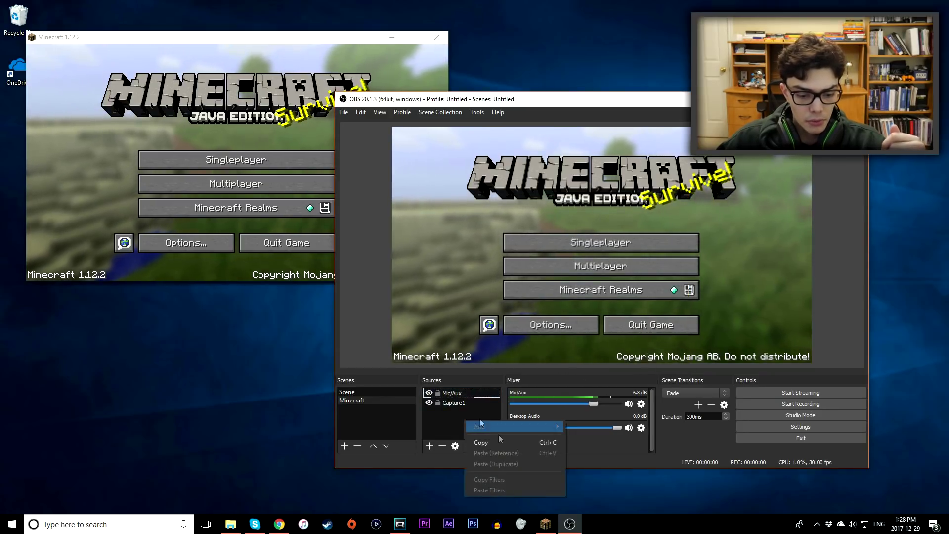
mouse_move(503, 431)
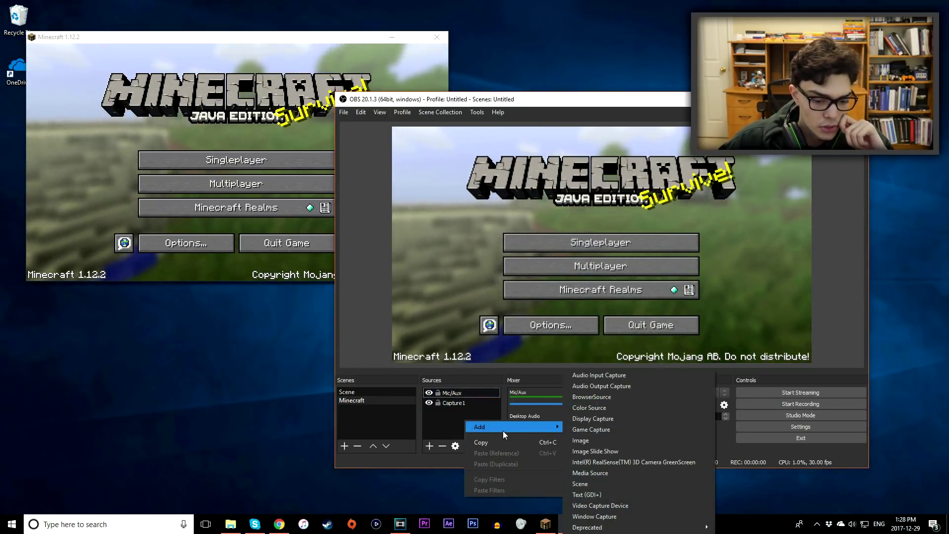
left_click(616, 387)
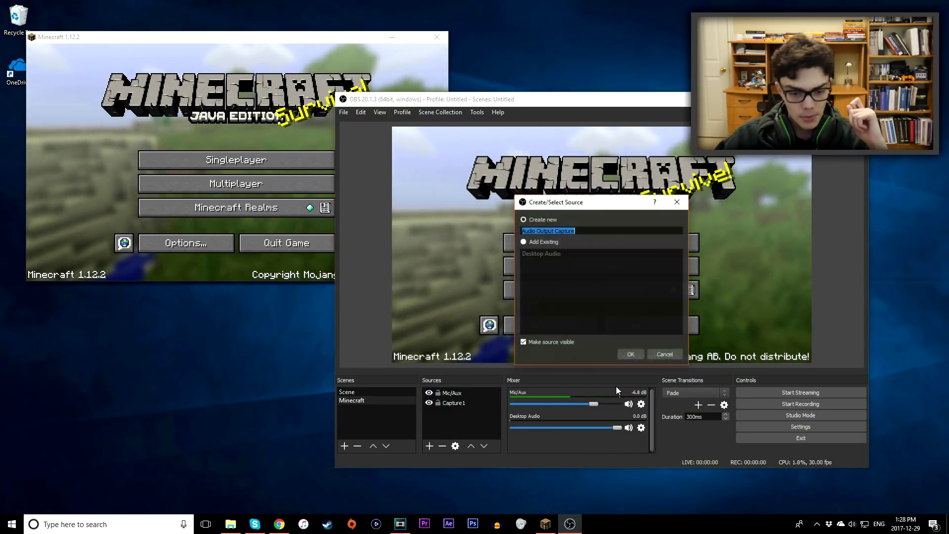
left_click(542, 252)
left_click(630, 354)
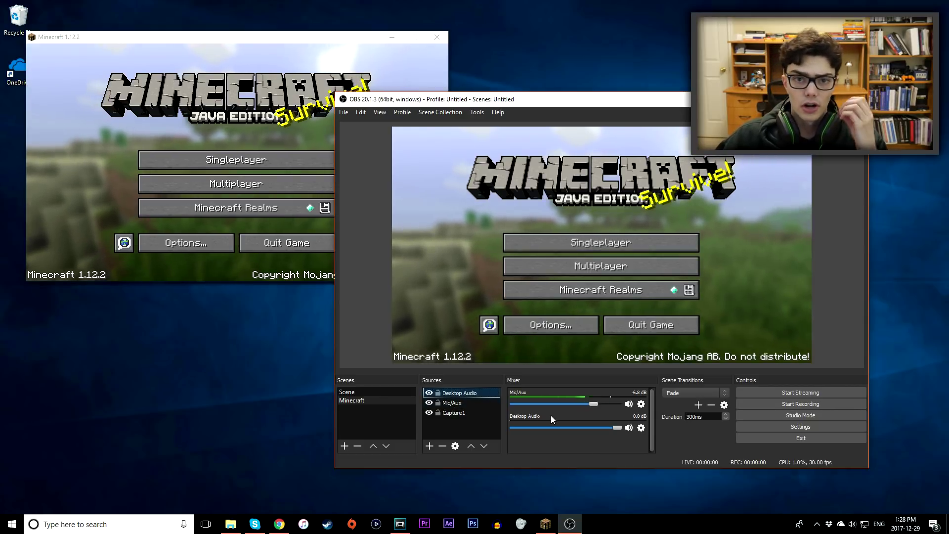
left_click(642, 404)
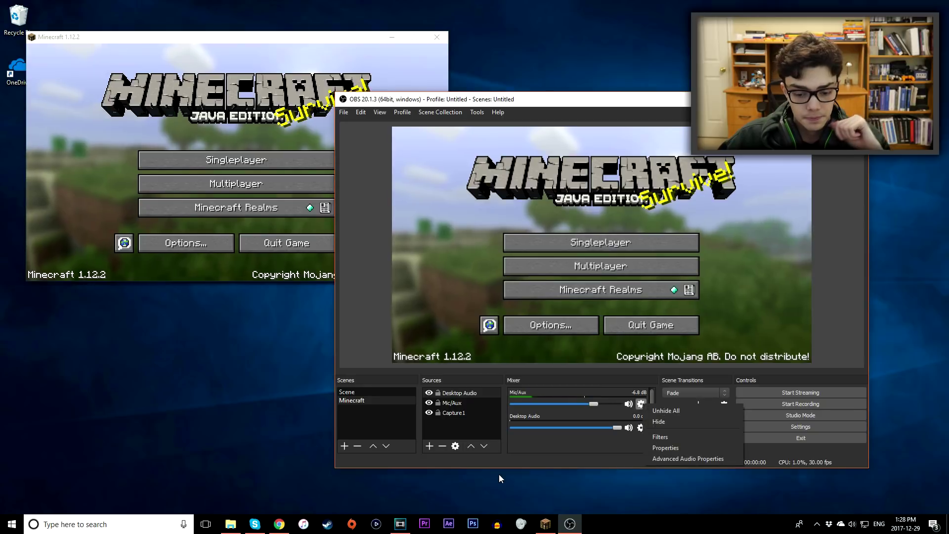
left_click(698, 461)
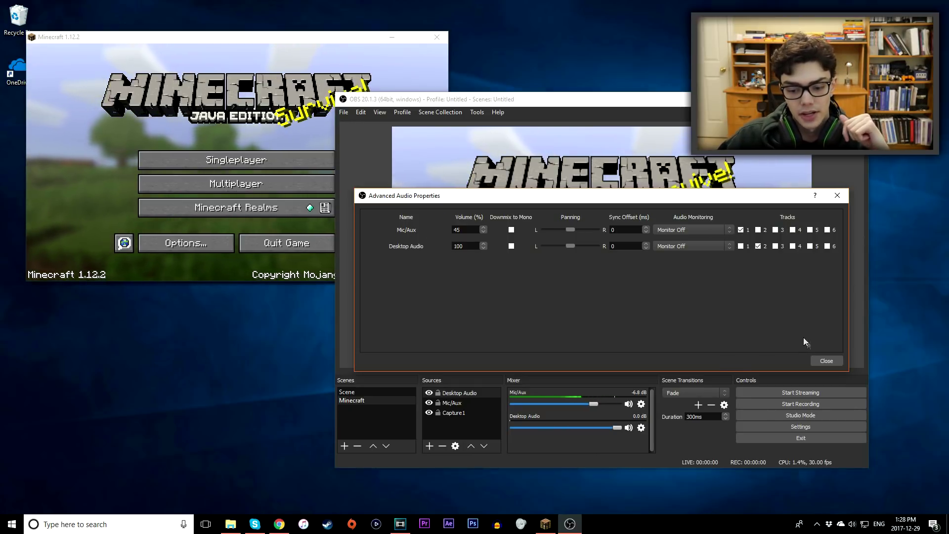
left_click(824, 360)
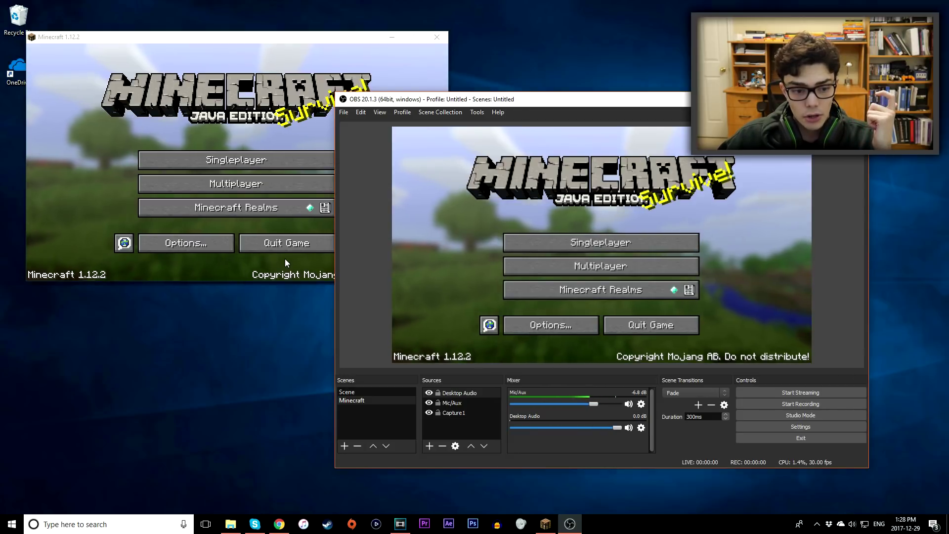
Assign F10 to the Stop Recording hotkey in the OBS Hotkeys settings.
left_click(346, 112)
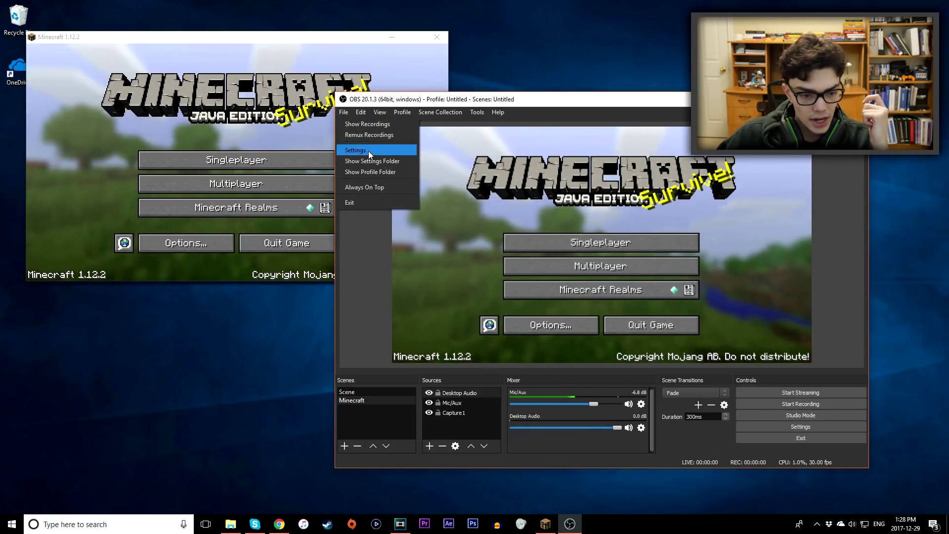
left_click(369, 150)
left_click(405, 247)
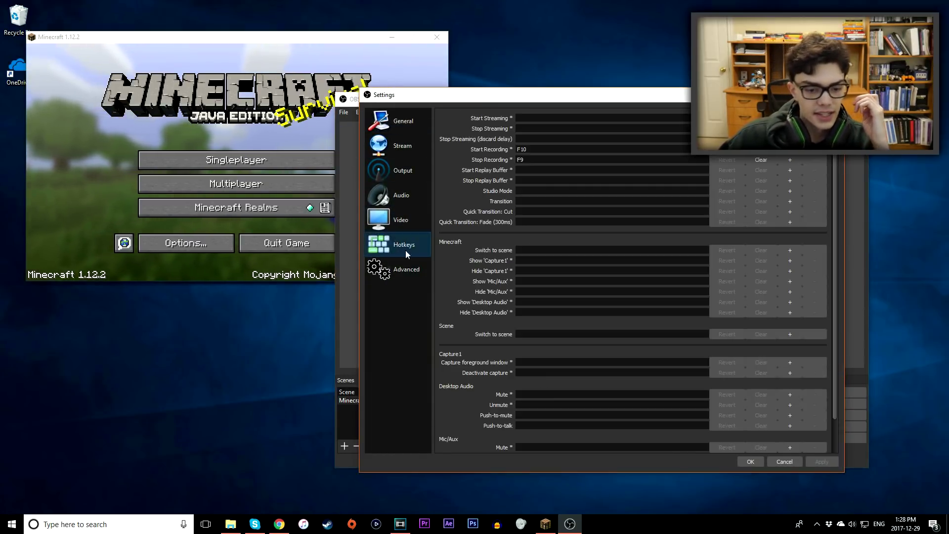
left_click(529, 159)
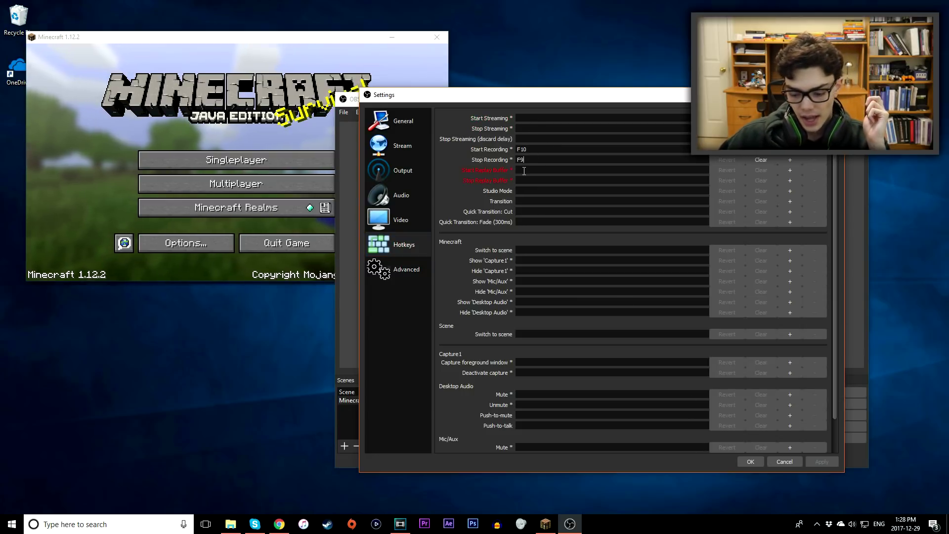
key("F10")
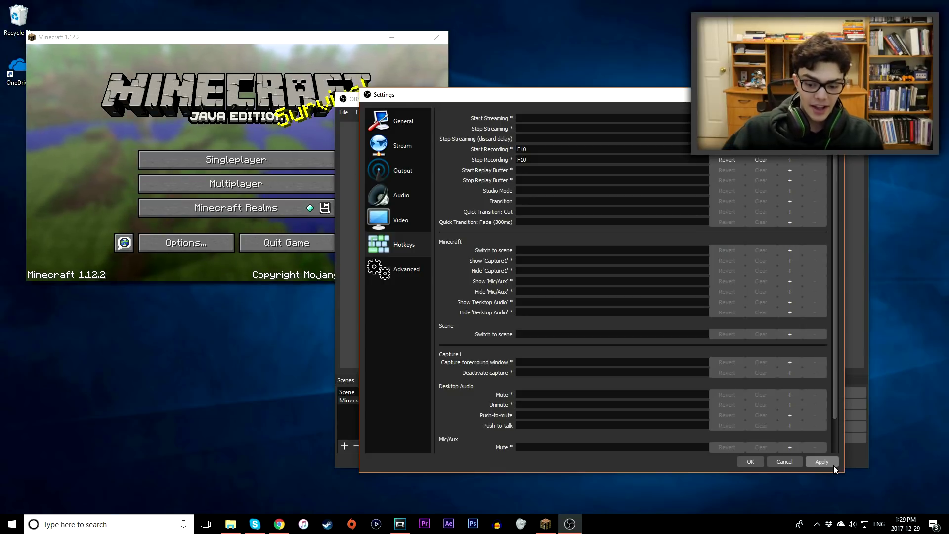
Save the hotkey settings, start recording with F10, and load the first singleplayer world.
left_click(750, 461)
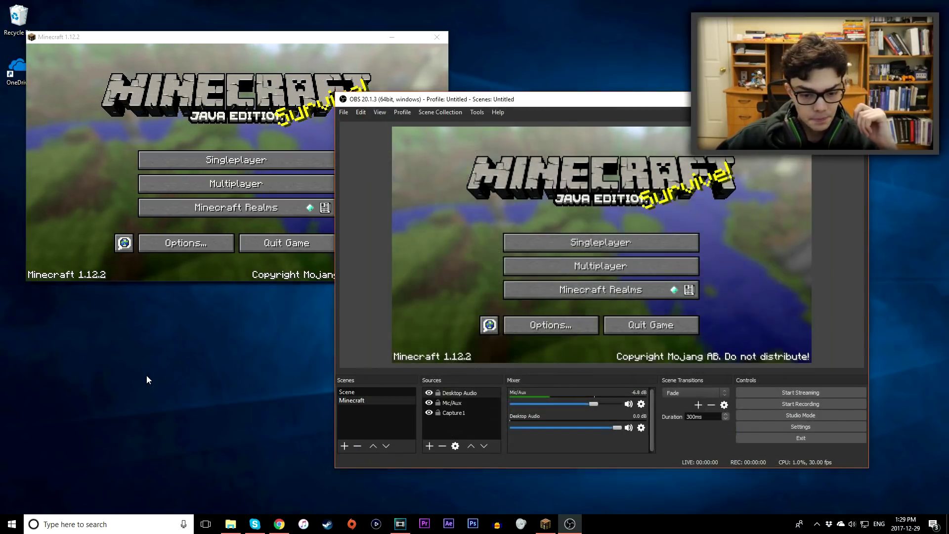
left_click_drag(445, 94, 524, 72)
left_click(305, 82)
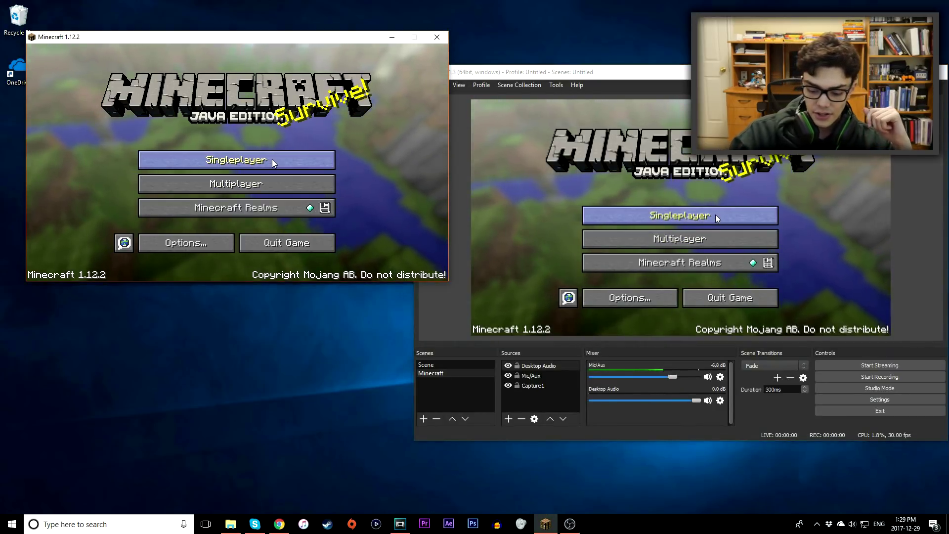
key("F10")
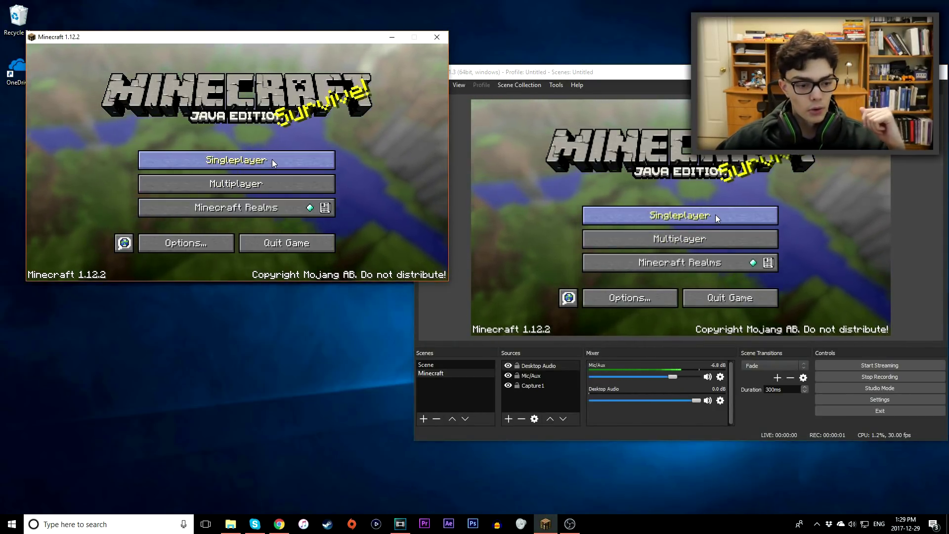
left_click(273, 162)
left_click(205, 101)
left_click(178, 240)
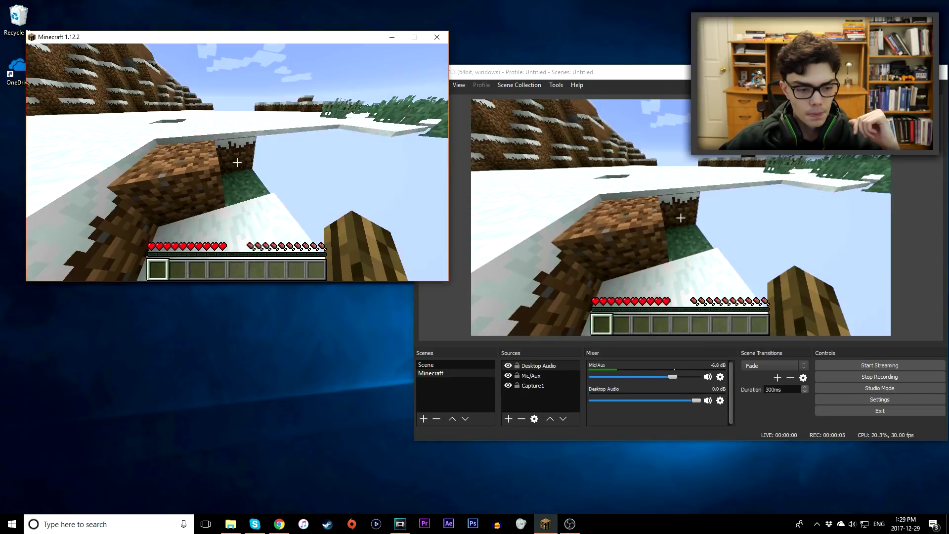
Mine and replace the dirt block, stop recording with F10, and pause the game.
left_click(237, 163)
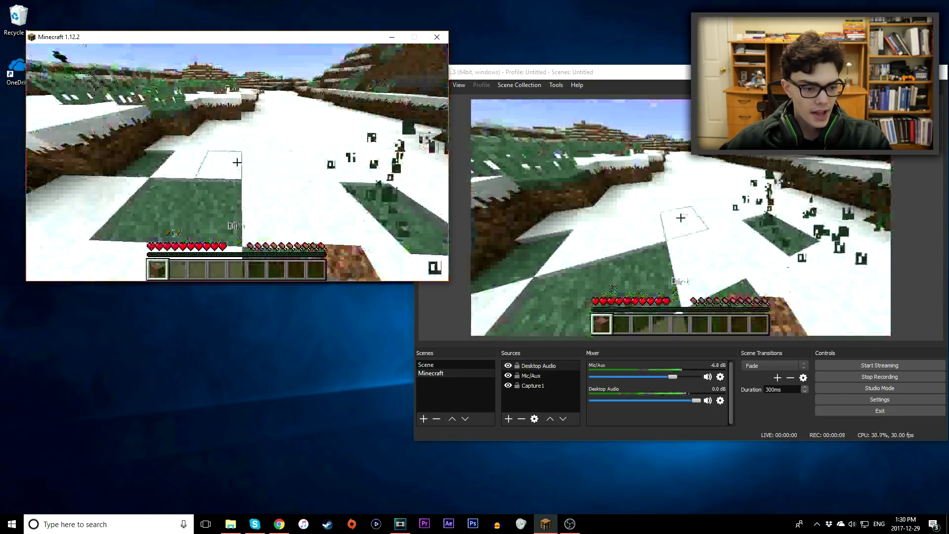
right_click(237, 163)
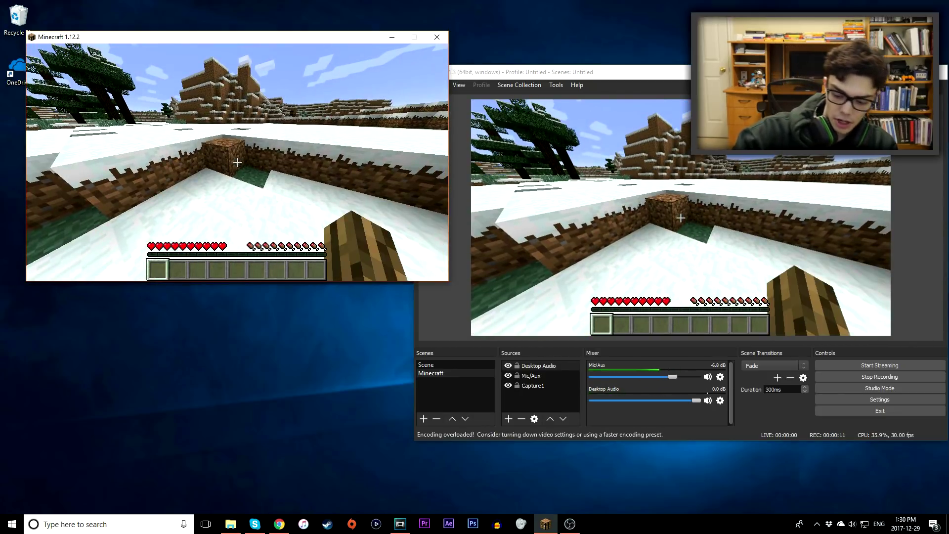
key("F10")
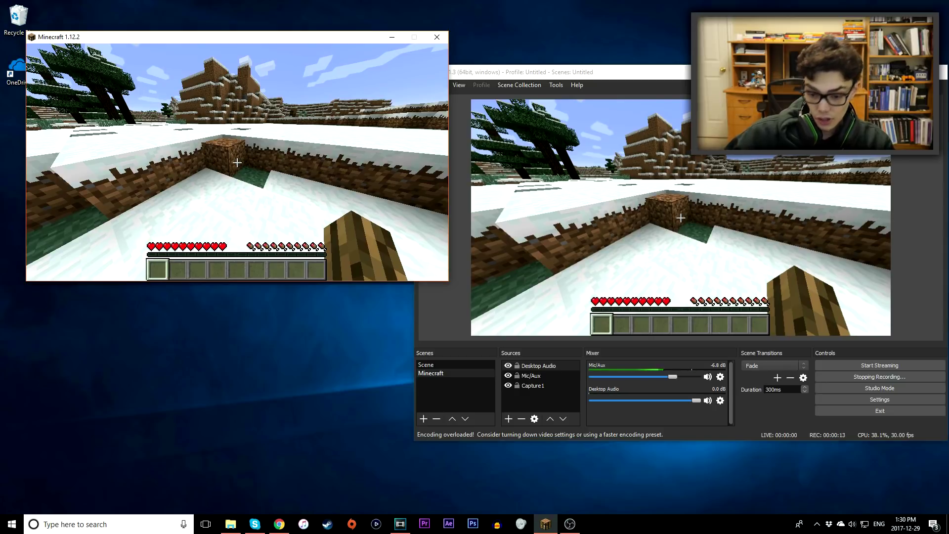
key("Escape")
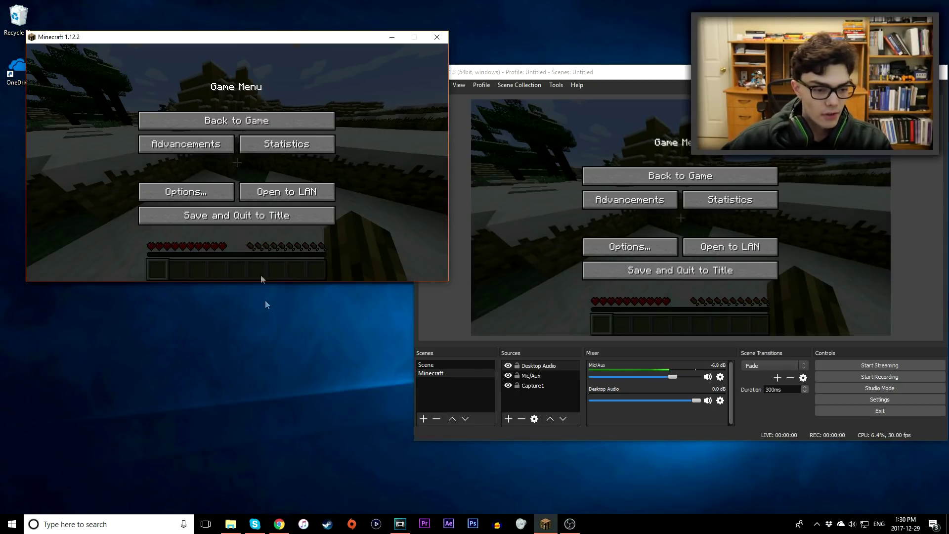
left_click(257, 216)
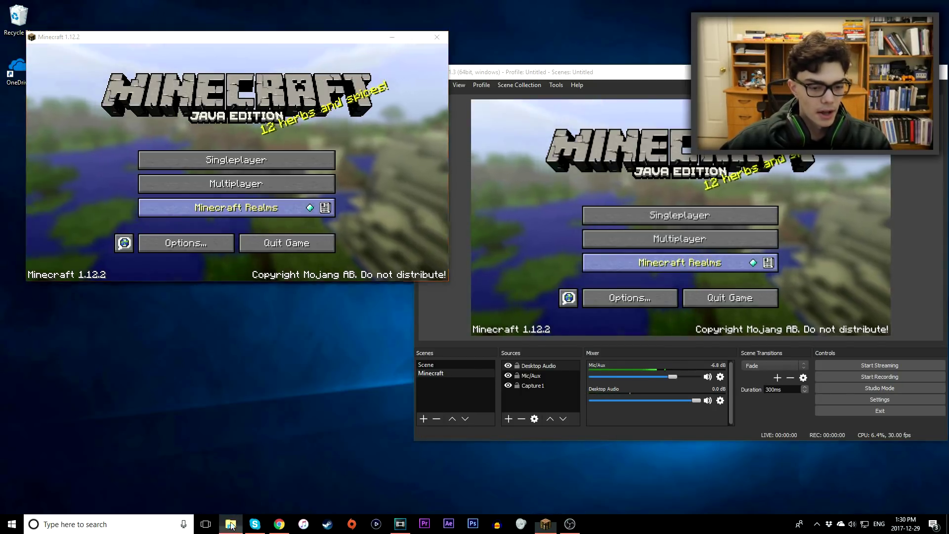
left_click(231, 524)
left_click(601, 212)
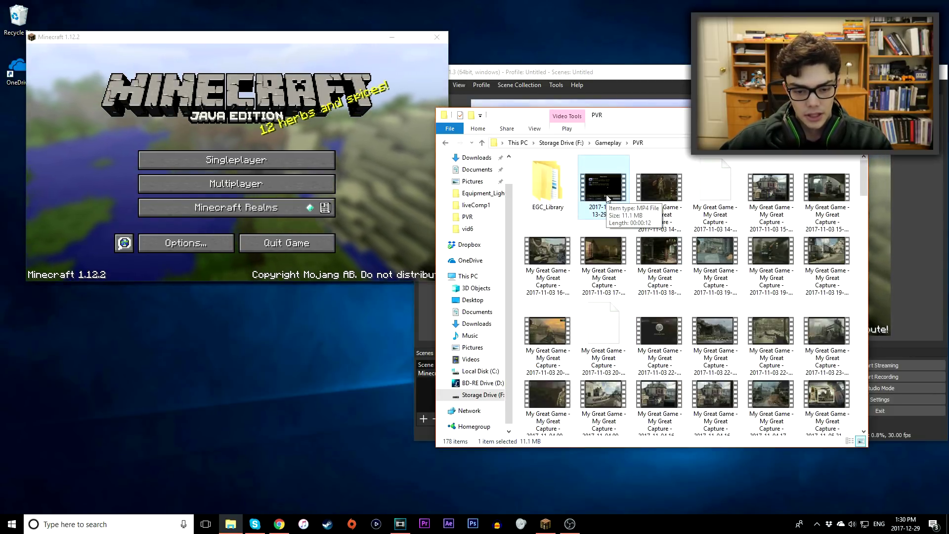
double_click(607, 198)
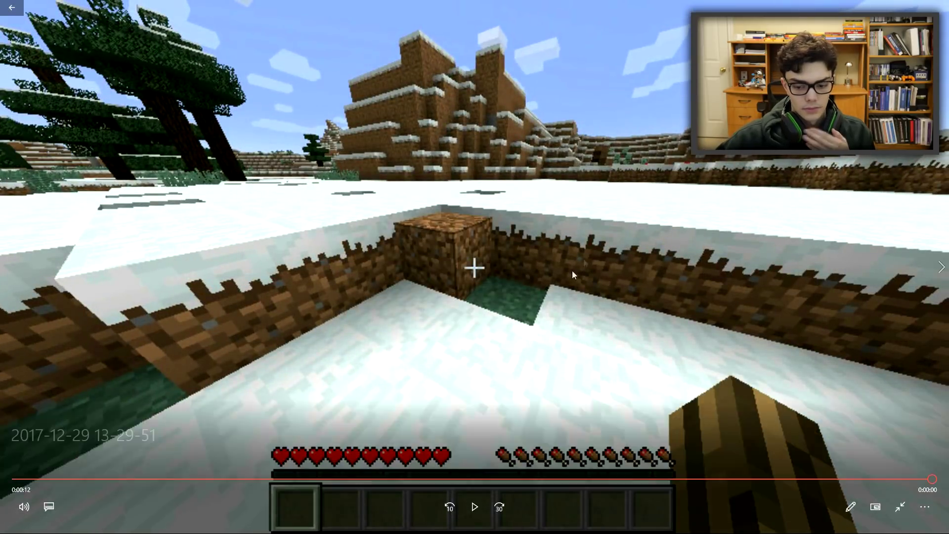
key("alt+F4")
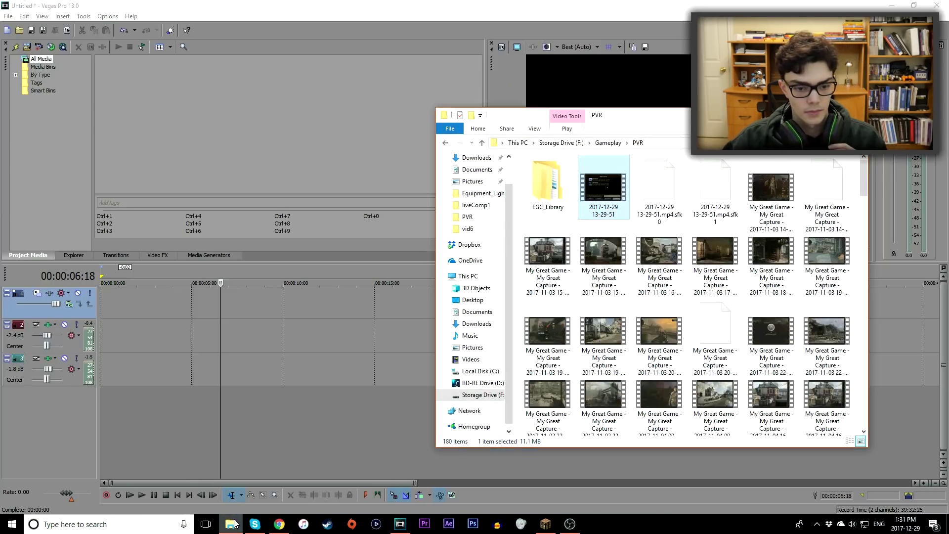
left_click(230, 524)
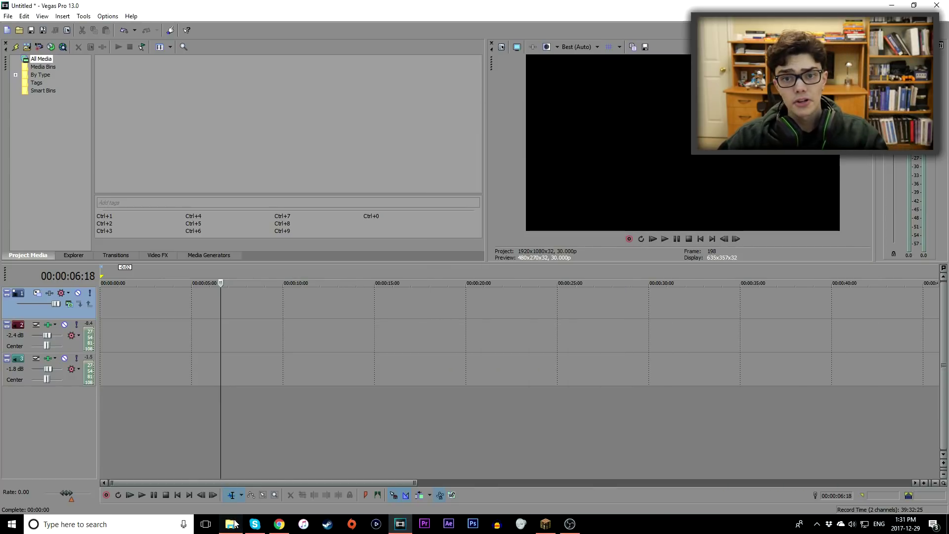
left_click(234, 522)
left_click_drag(573, 224, 234, 127)
left_click_drag(127, 82, 111, 301)
left_click(109, 316)
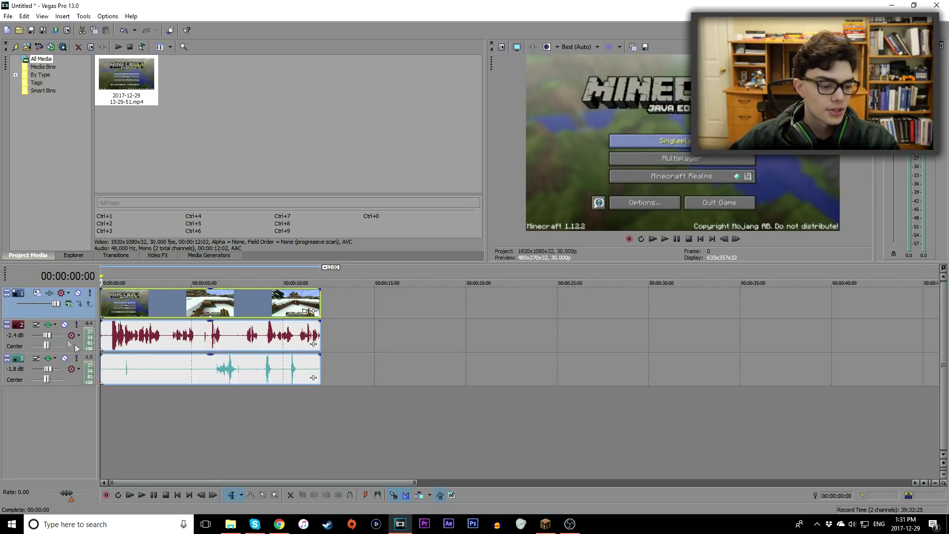
left_click(113, 344)
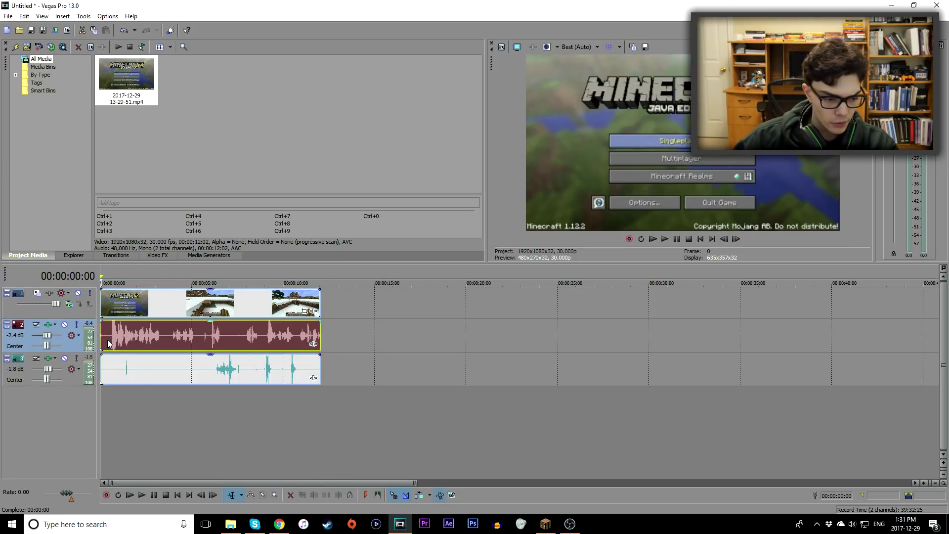
key("space")
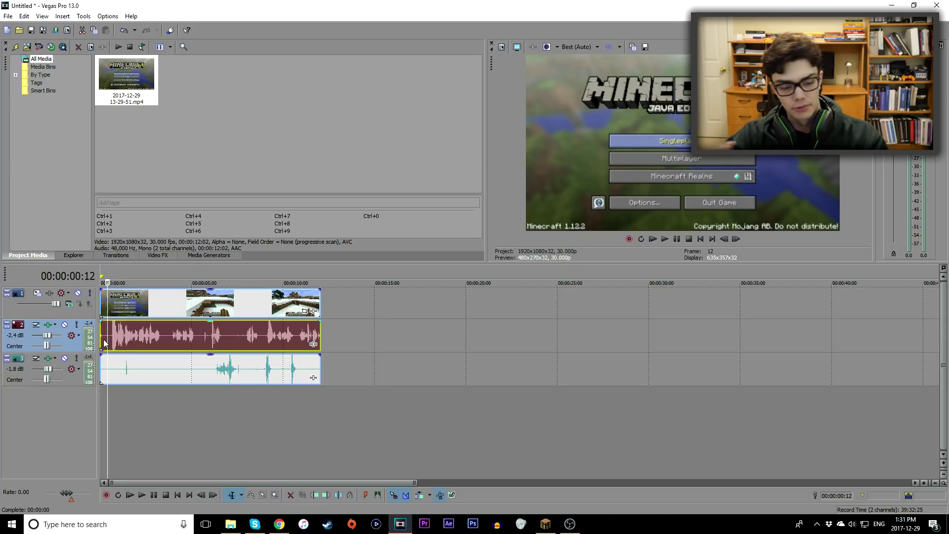
left_click(121, 371)
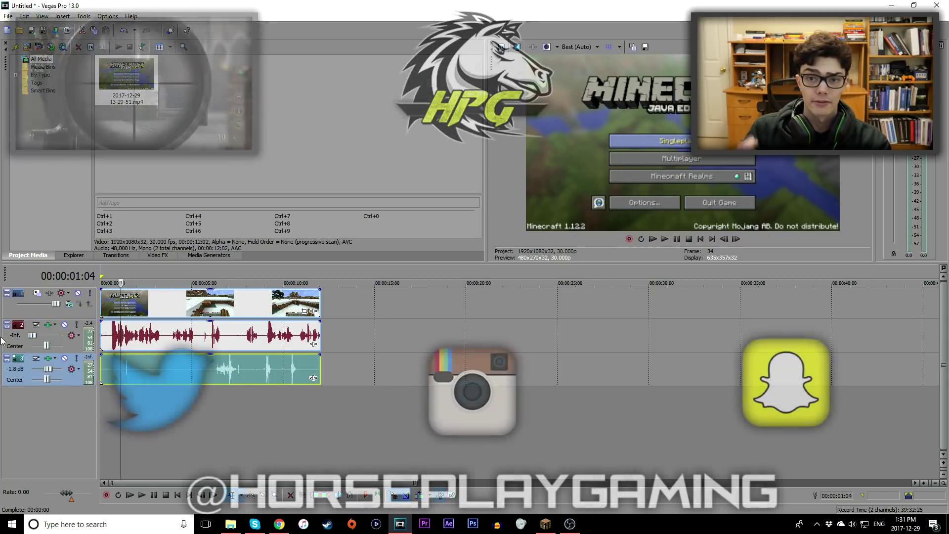
Play the clip with the track 2 mic at 1.2 dB and the track 3 desktop audio at -Inf.
key("space")
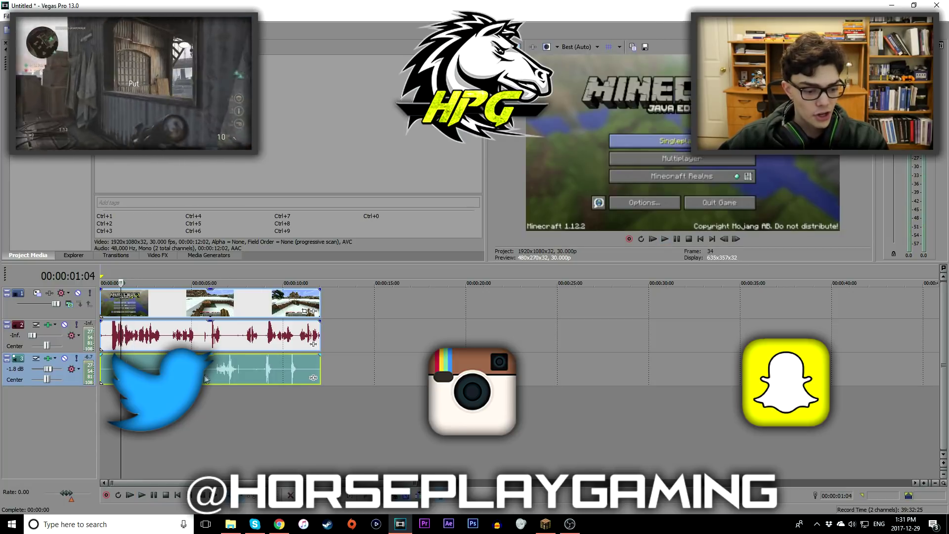
left_click(218, 372)
key("space")
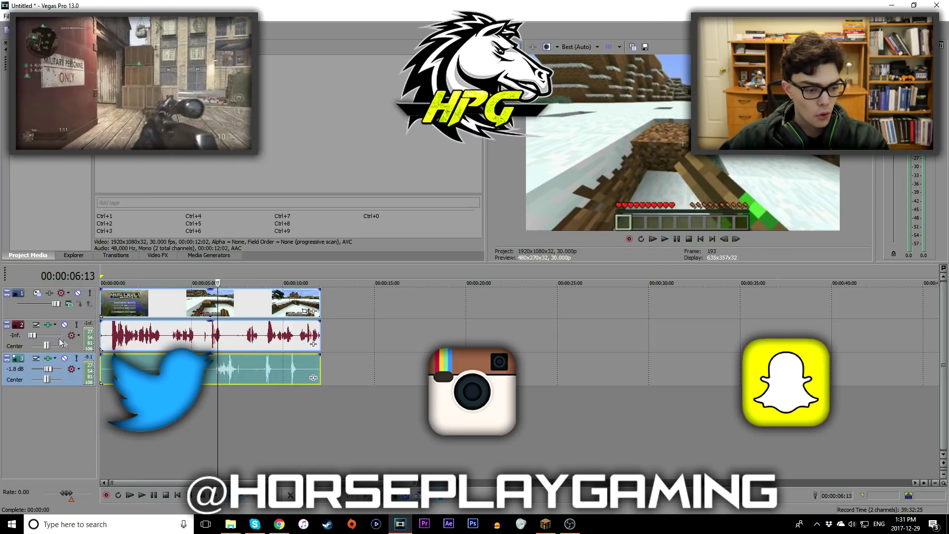
left_click_drag(32, 335, 52, 335)
left_click_drag(44, 373, 9, 374)
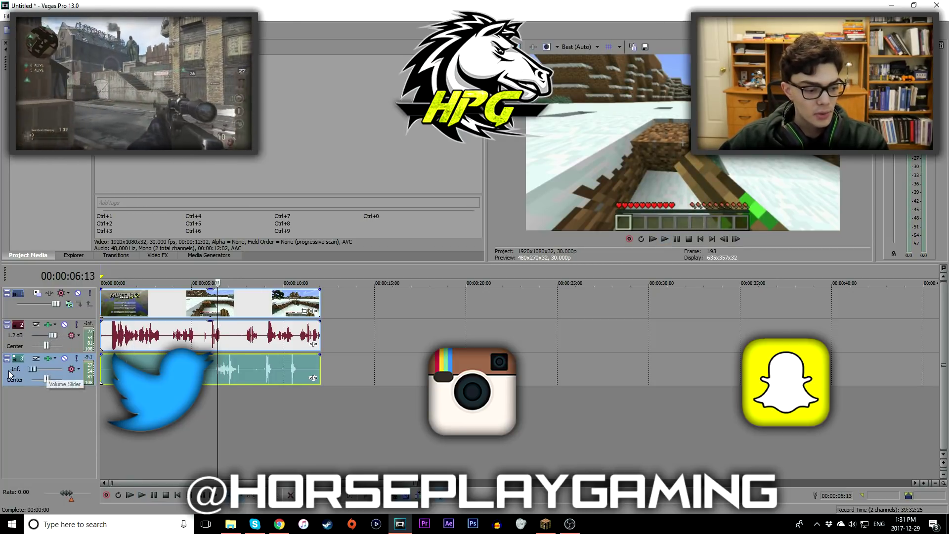
left_click(115, 345)
key("space")
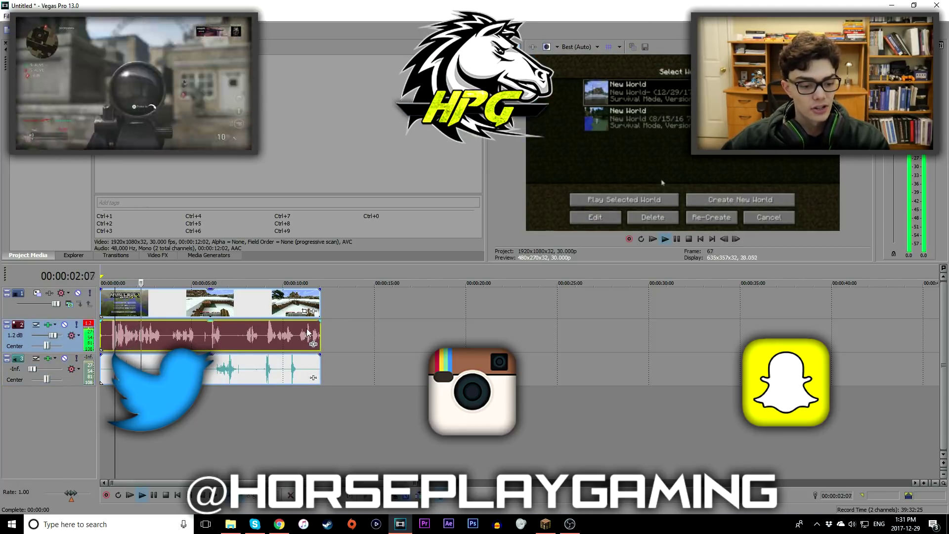
left_click(259, 336)
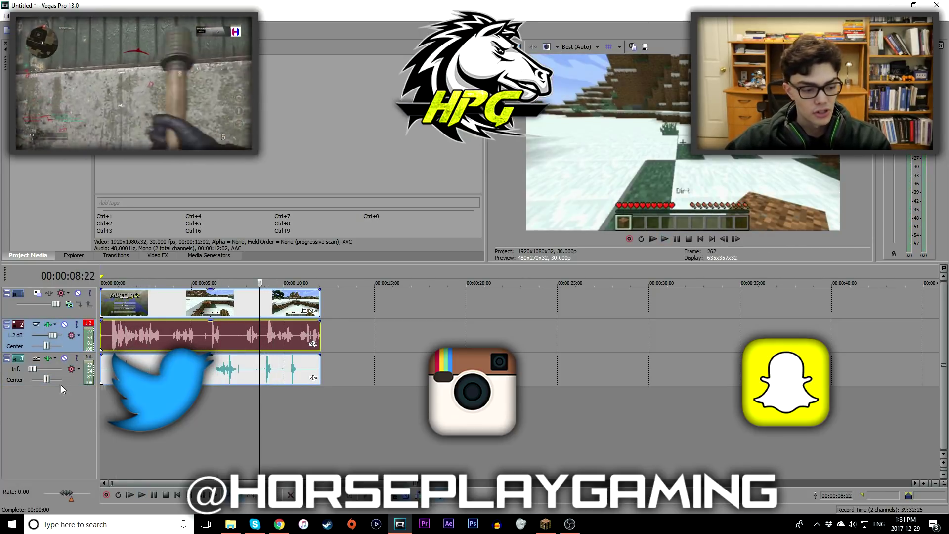